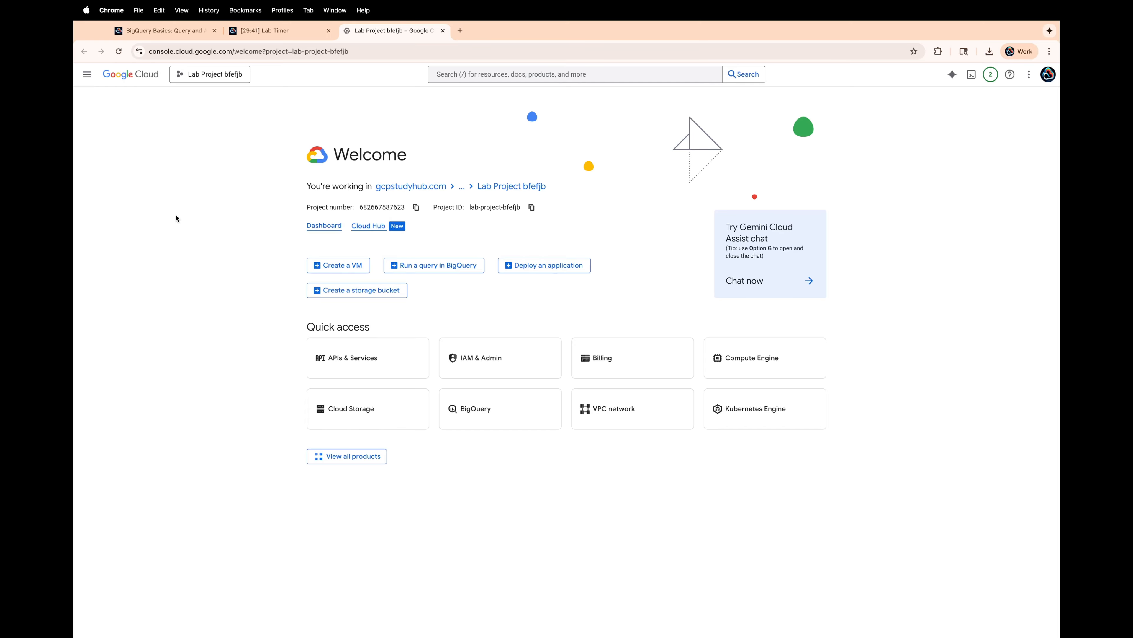
# - Open BigQuery Studio for the lab project
pyautogui.click(86, 75)
pyautogui.moveTo(128, 321)
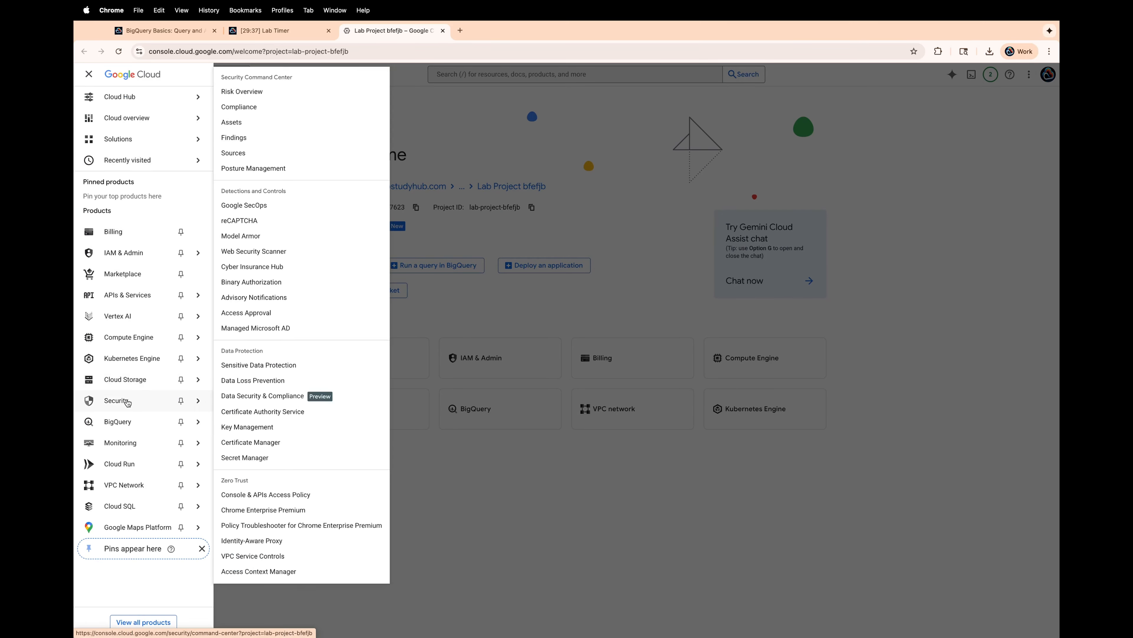
pyautogui.click(118, 422)
# - Start a new dataset in lab-project-bfefjb and enter lab_dataset as its dataset ID
pyautogui.click(328, 157)
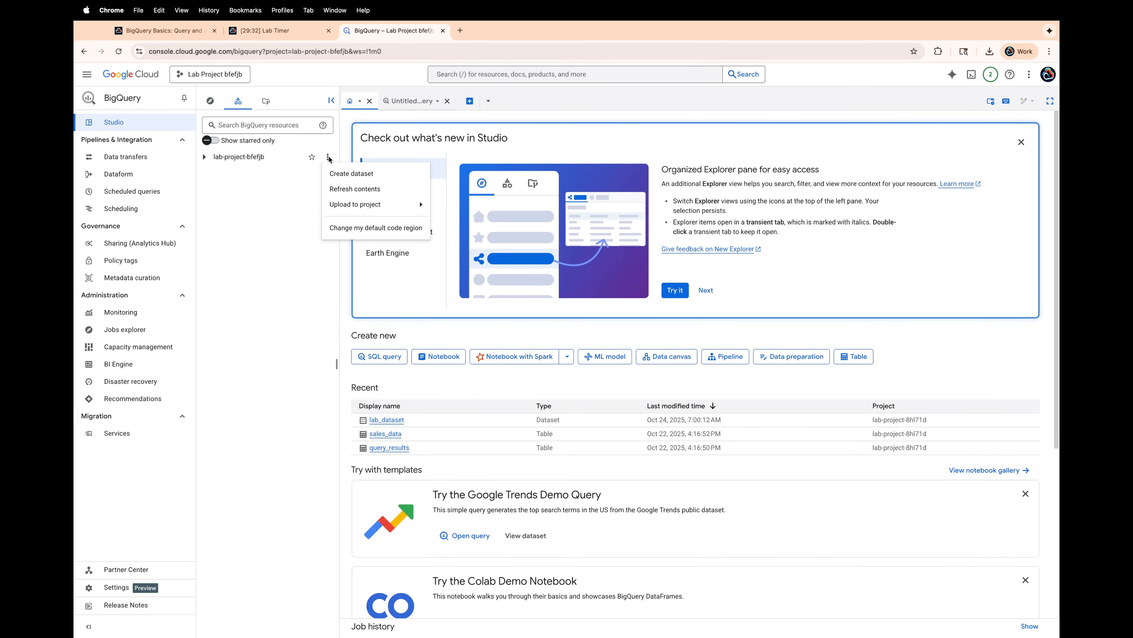
pyautogui.click(343, 175)
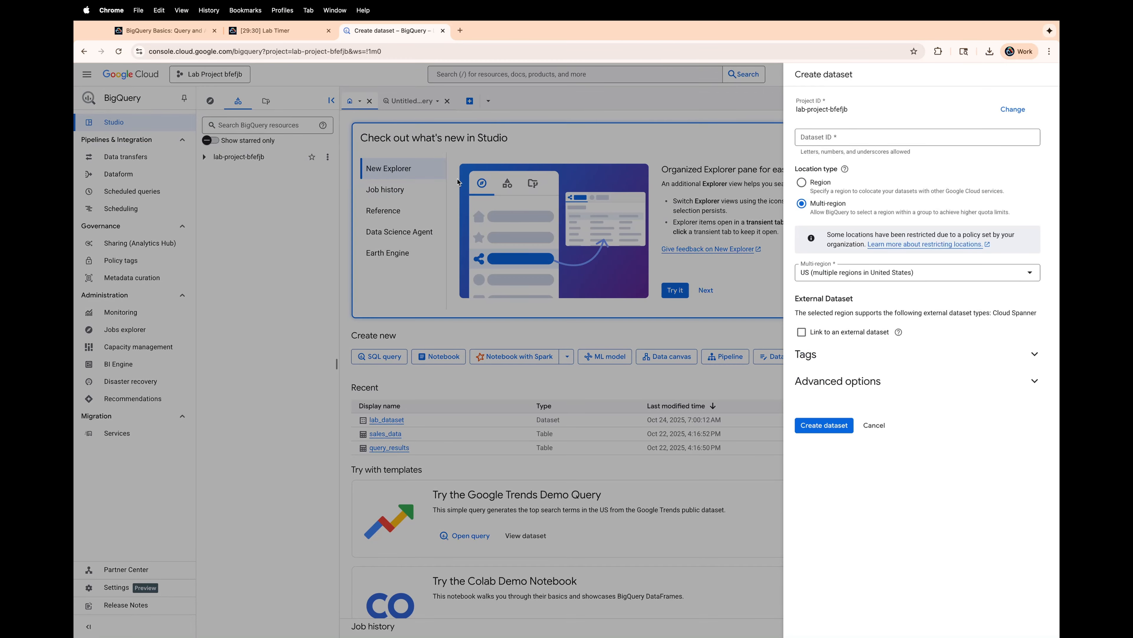
pyautogui.click(819, 138)
pyautogui.write('lab')
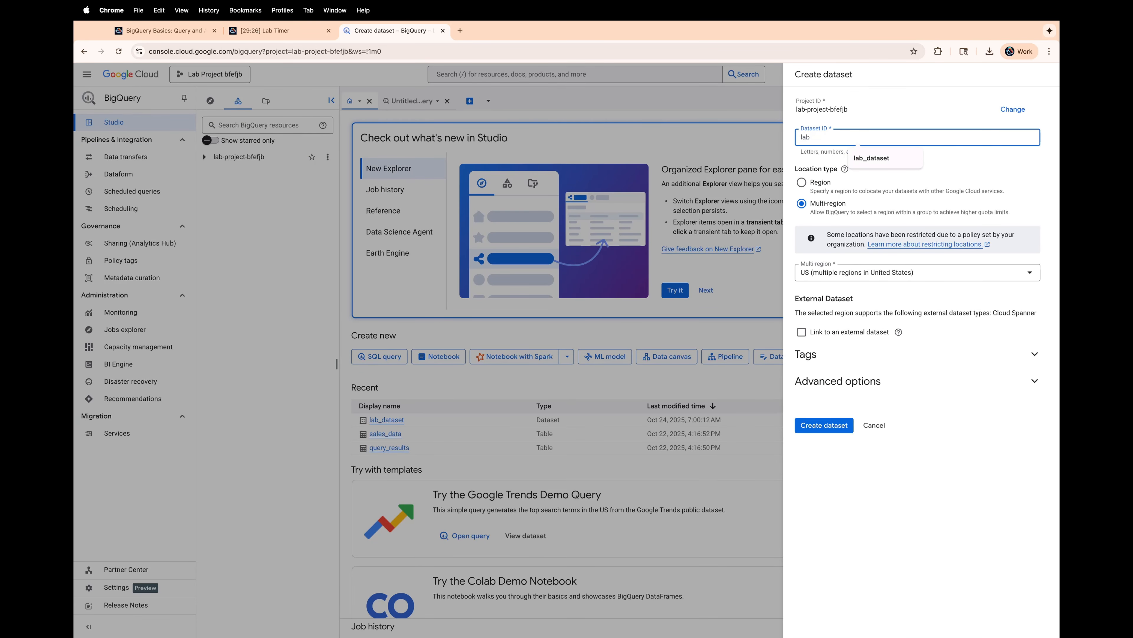
pyautogui.click(872, 158)
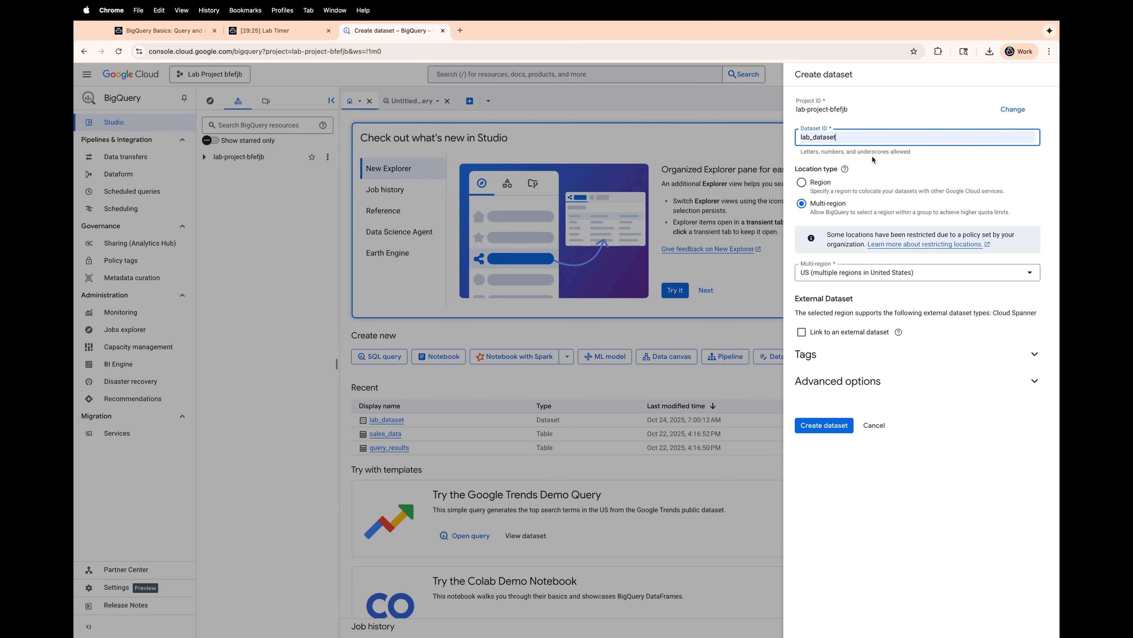
# - Set the dataset's location type to Region with us-central1 (Iowa) and create the dataset
pyautogui.click(820, 182)
pyautogui.click(823, 274)
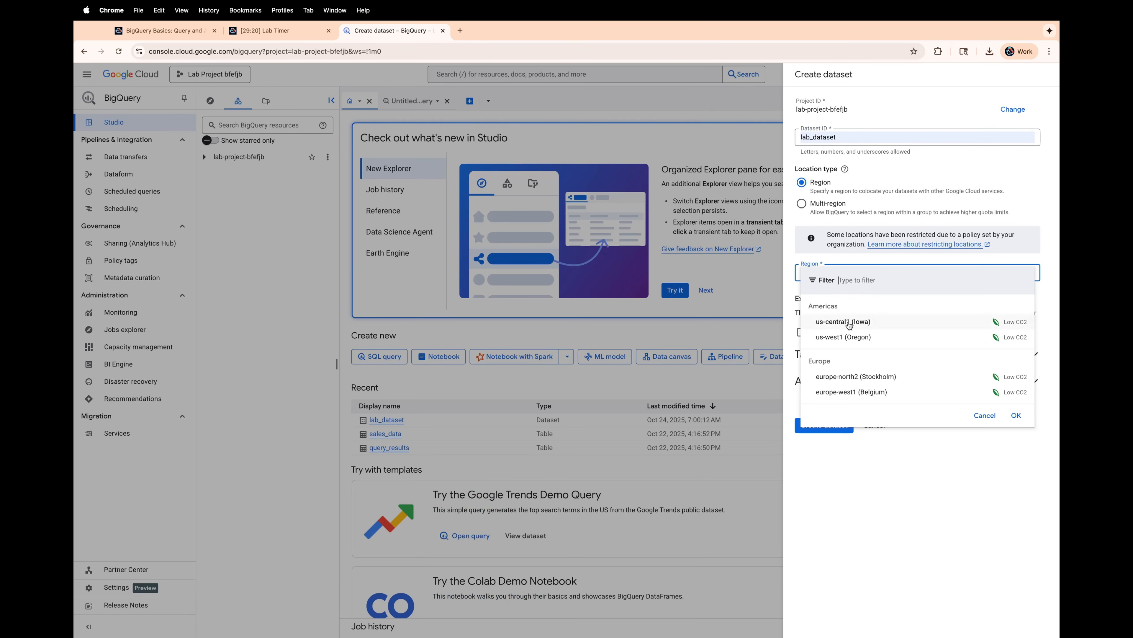
pyautogui.click(861, 324)
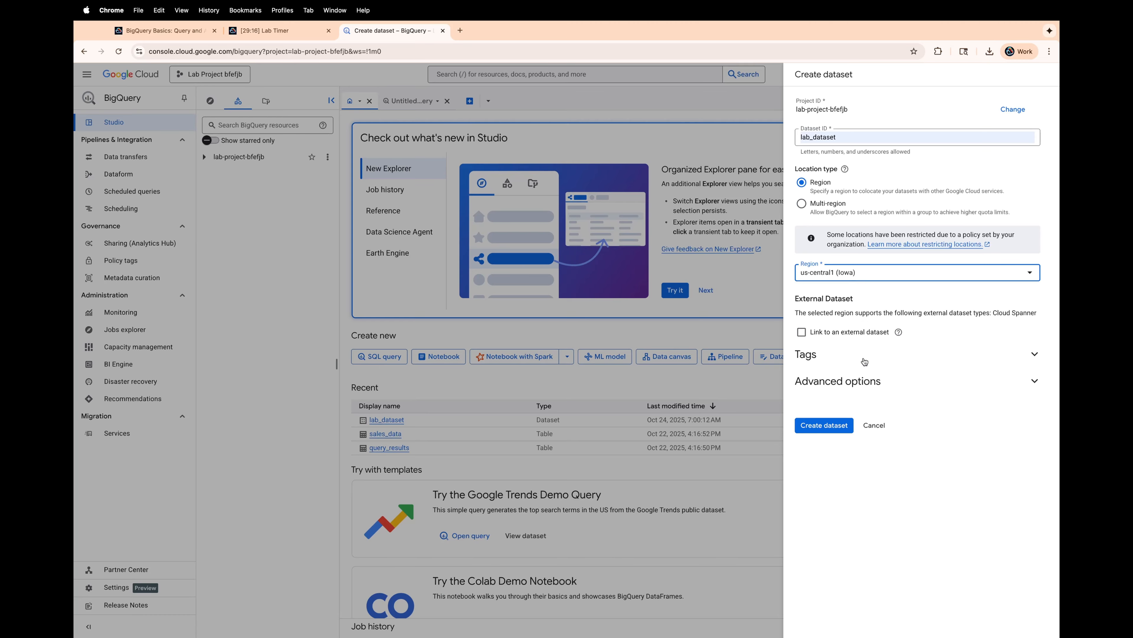
pyautogui.click(825, 427)
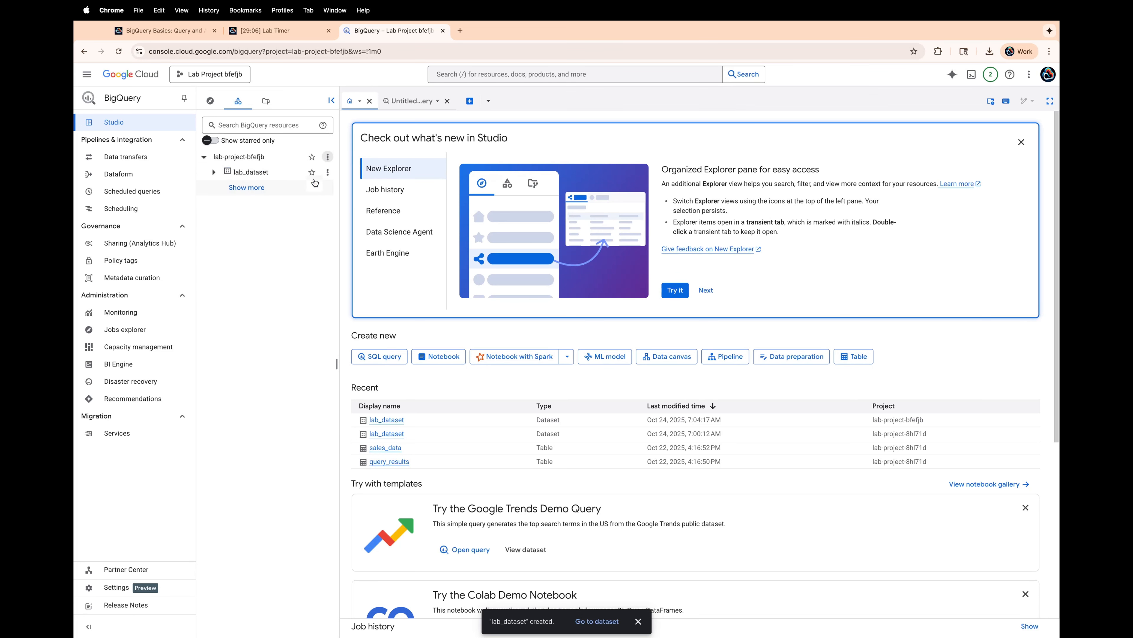
# - Download the sample sales data CSV from Step 4 of the lab instructions
pyautogui.click(180, 31)
pyautogui.scroll(-20, 334, 423)
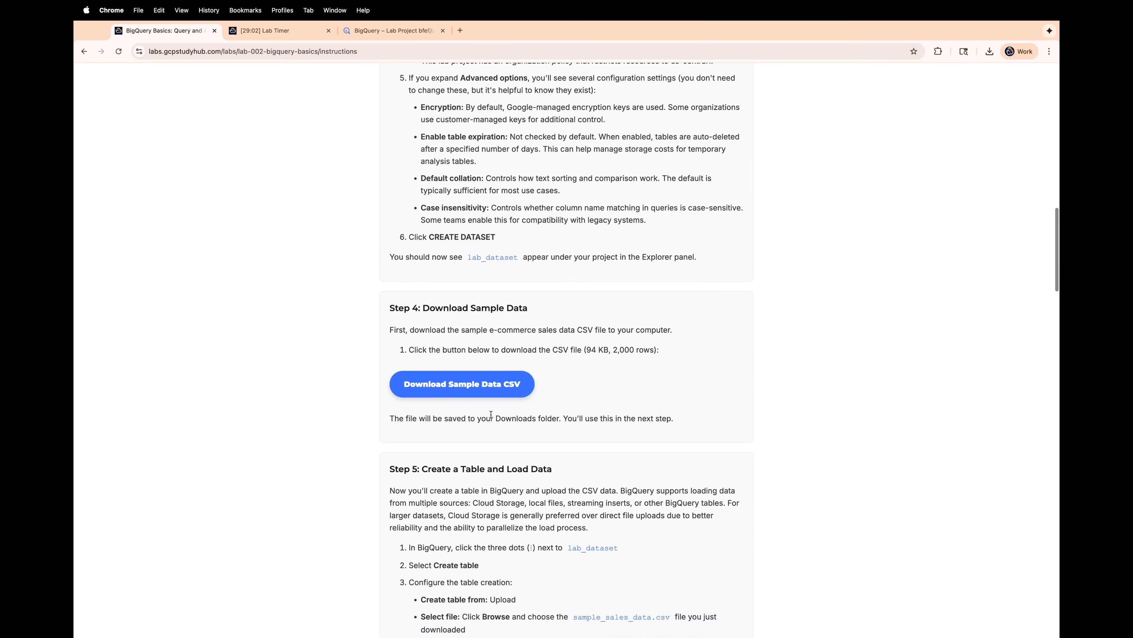
pyautogui.click(465, 387)
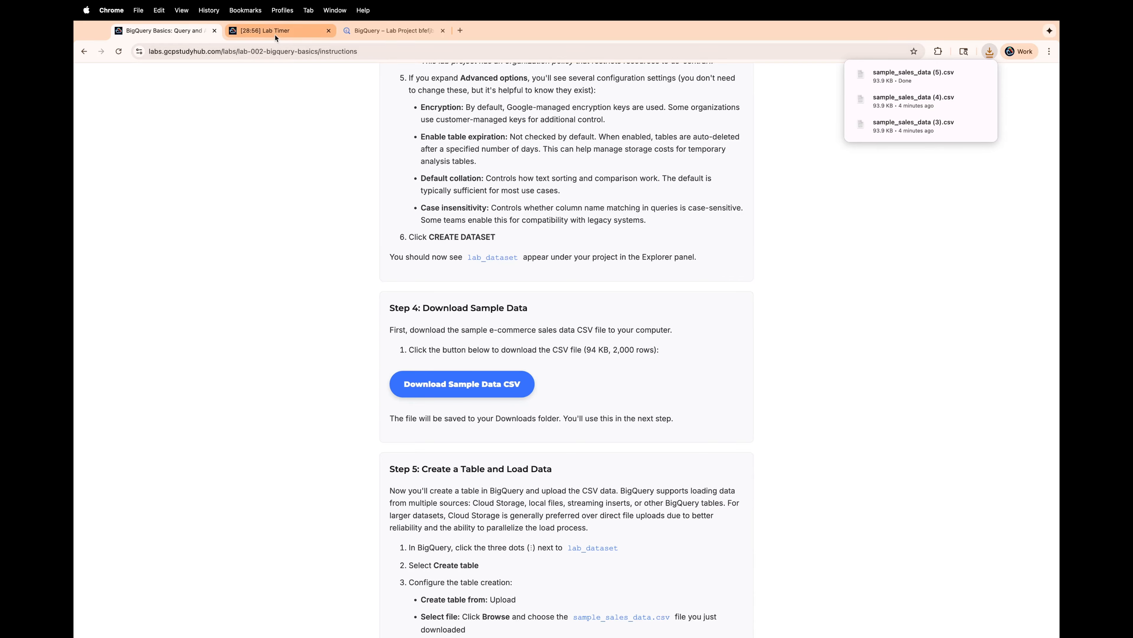
# - Return to BigQuery and start a new table in lab_dataset with Upload as its source
pyautogui.click(388, 30)
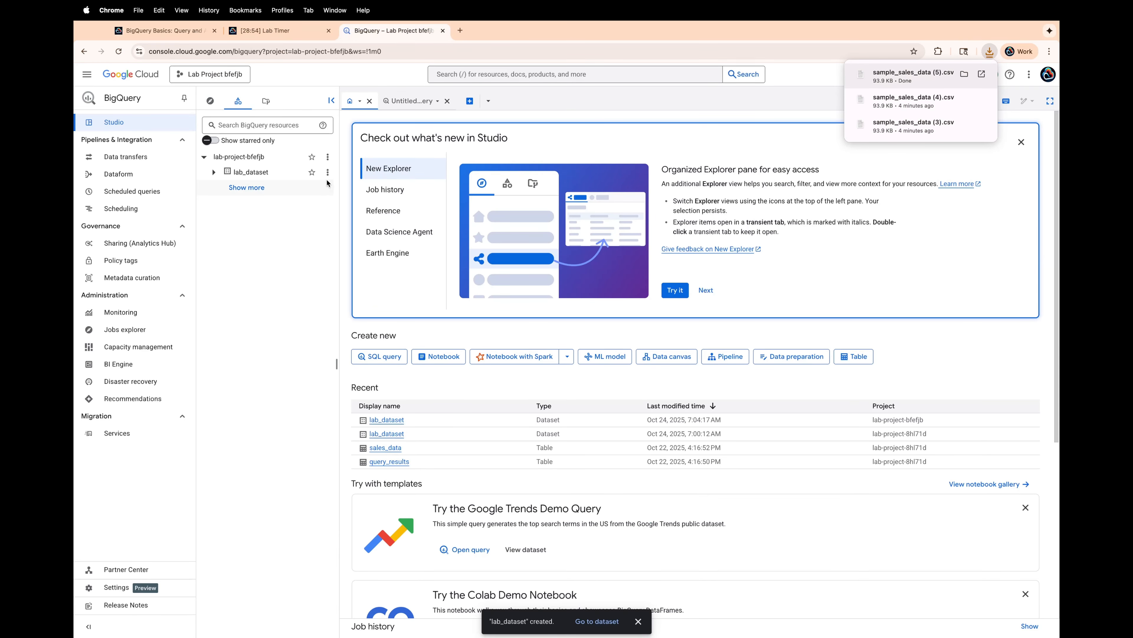
pyautogui.click(328, 173)
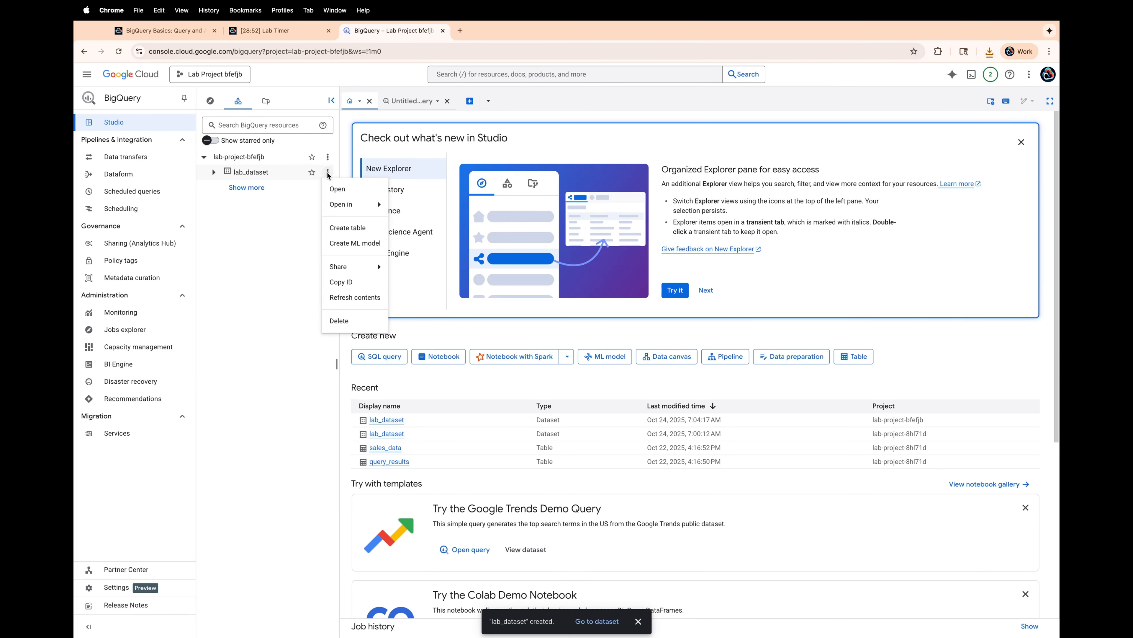
pyautogui.click(343, 233)
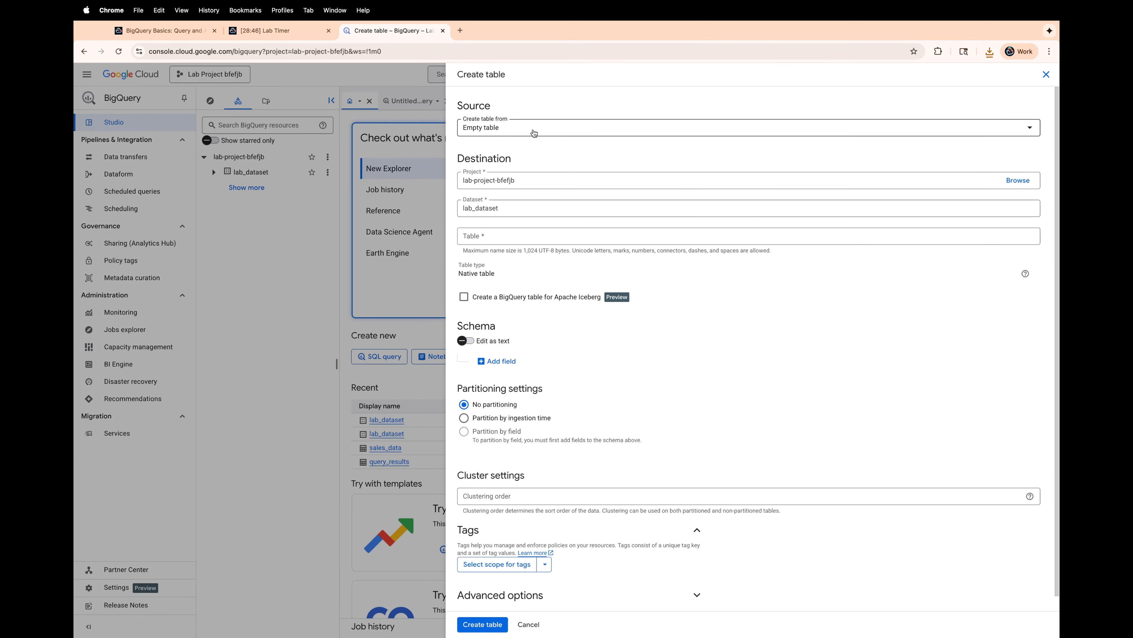
pyautogui.click(535, 133)
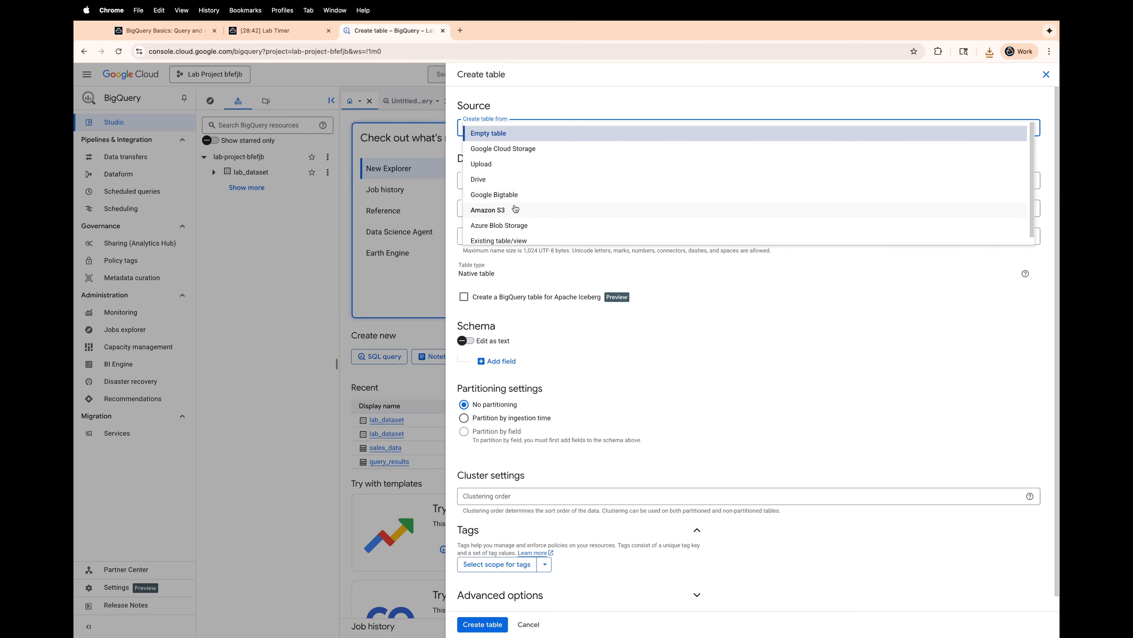
pyautogui.scroll(-1, 517, 217)
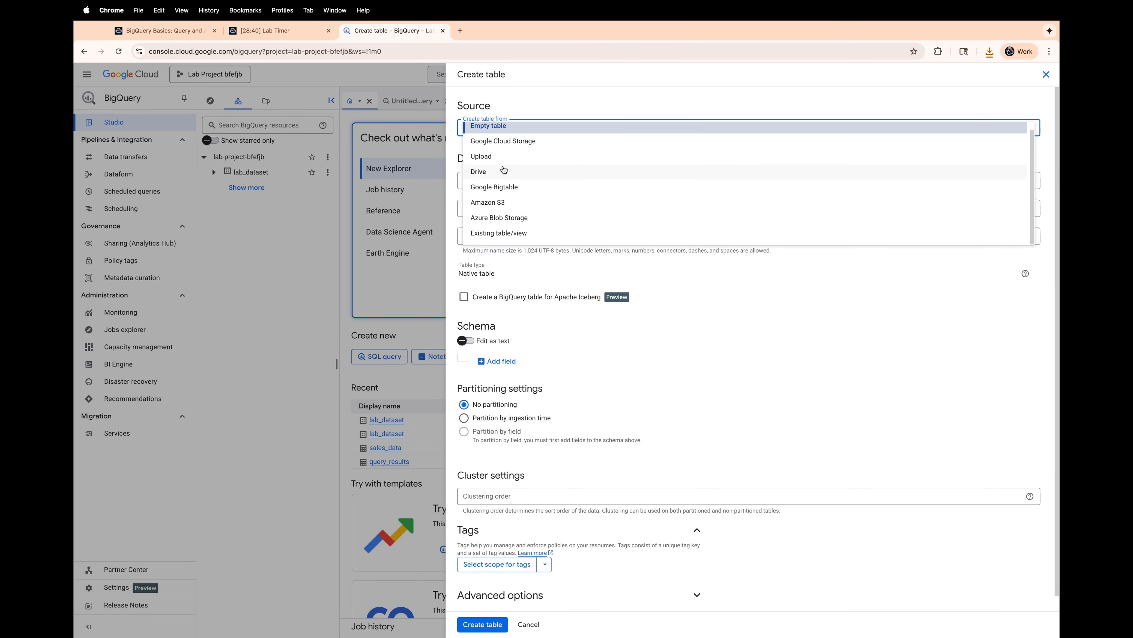
pyautogui.click(499, 159)
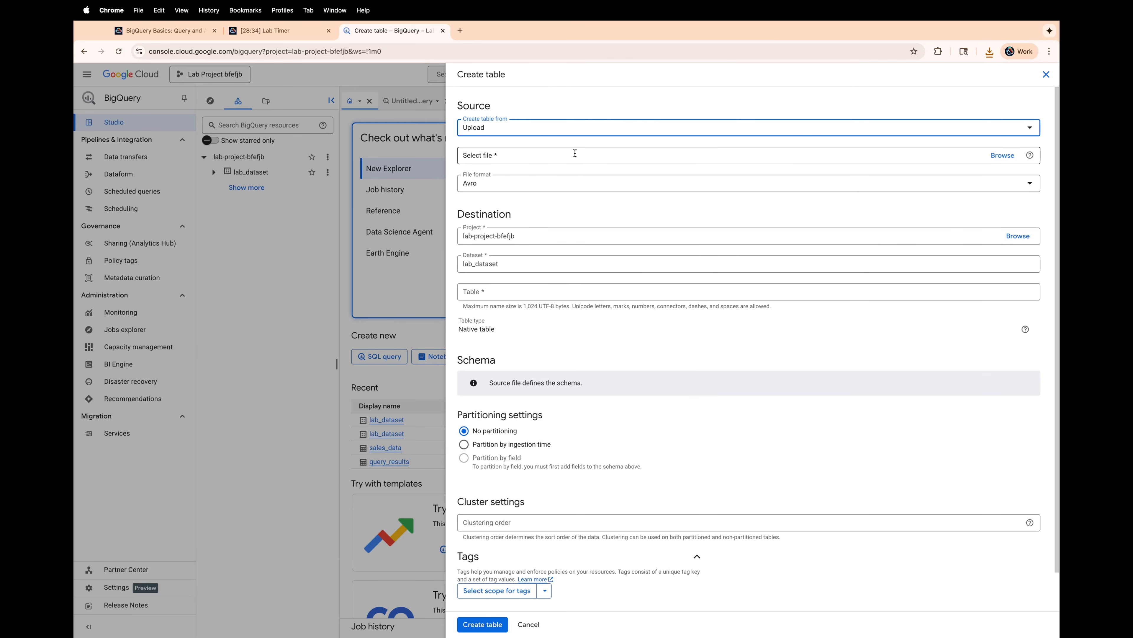
# - Choose sample_sales_data (5).csv as the file to load and name the destination table sales_data
pyautogui.click(795, 154)
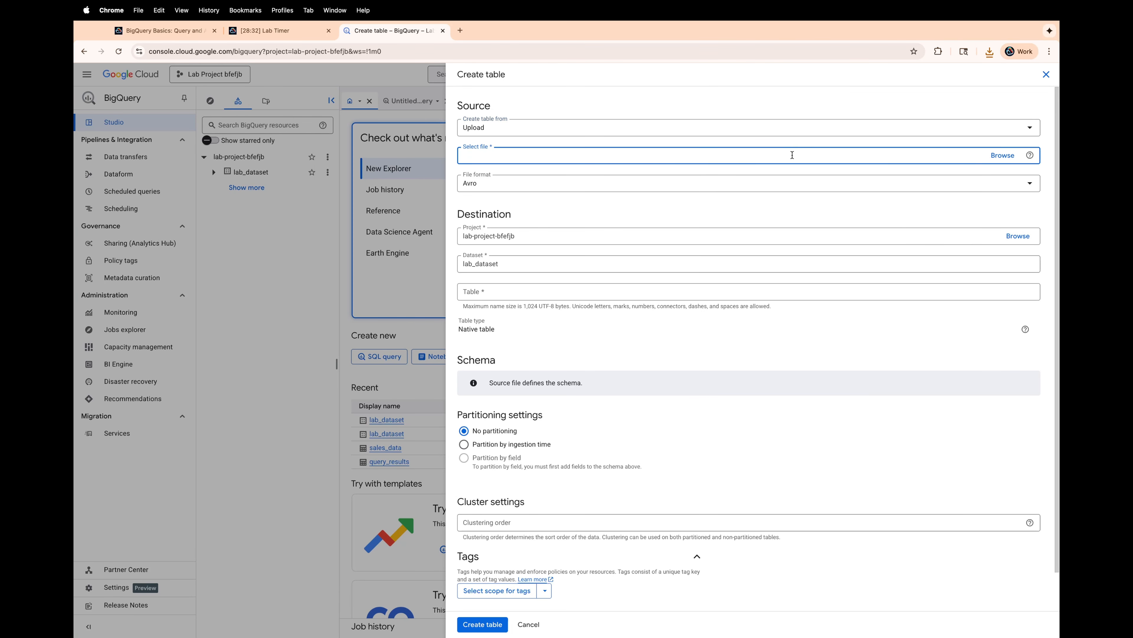
pyautogui.click(1014, 156)
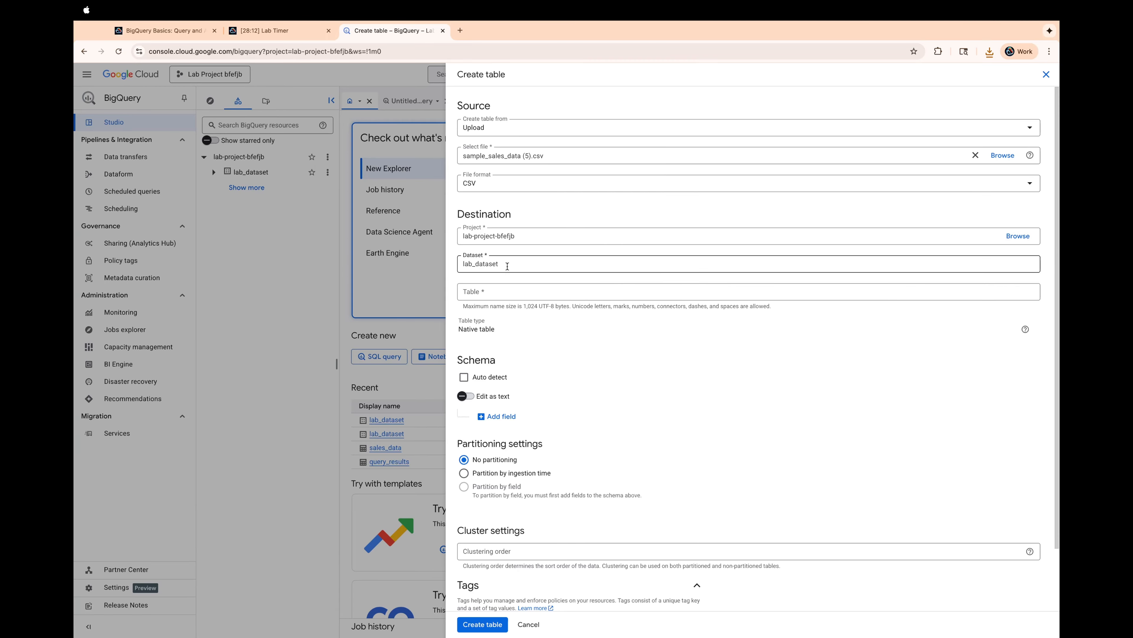
pyautogui.click(500, 293)
pyautogui.write('sa')
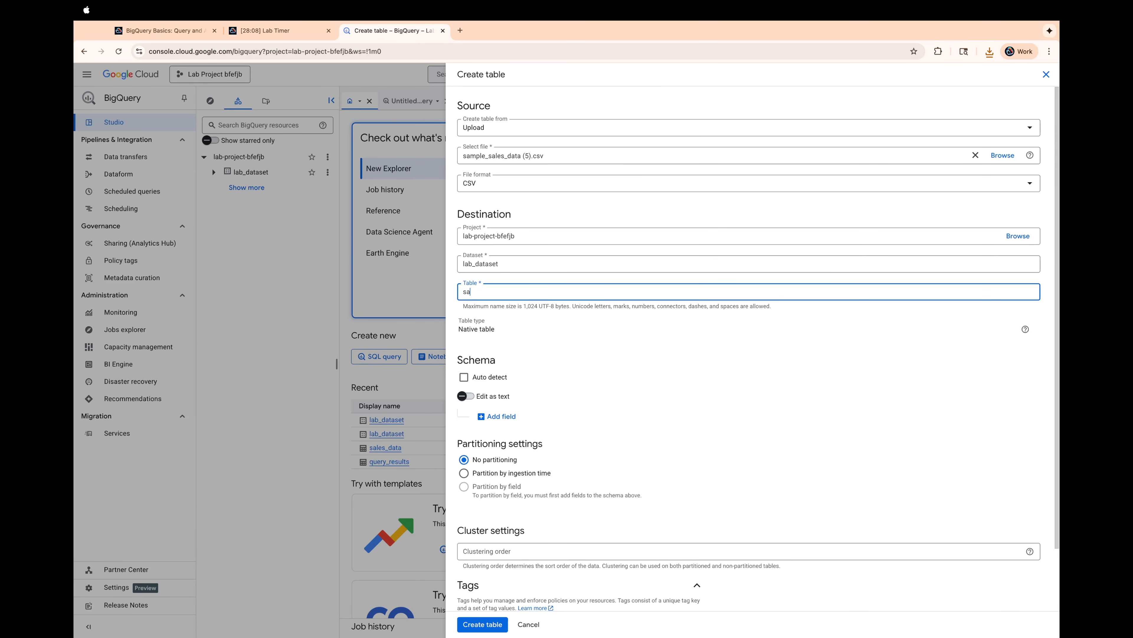
pyautogui.write('les_data')
pyautogui.click(449, 310)
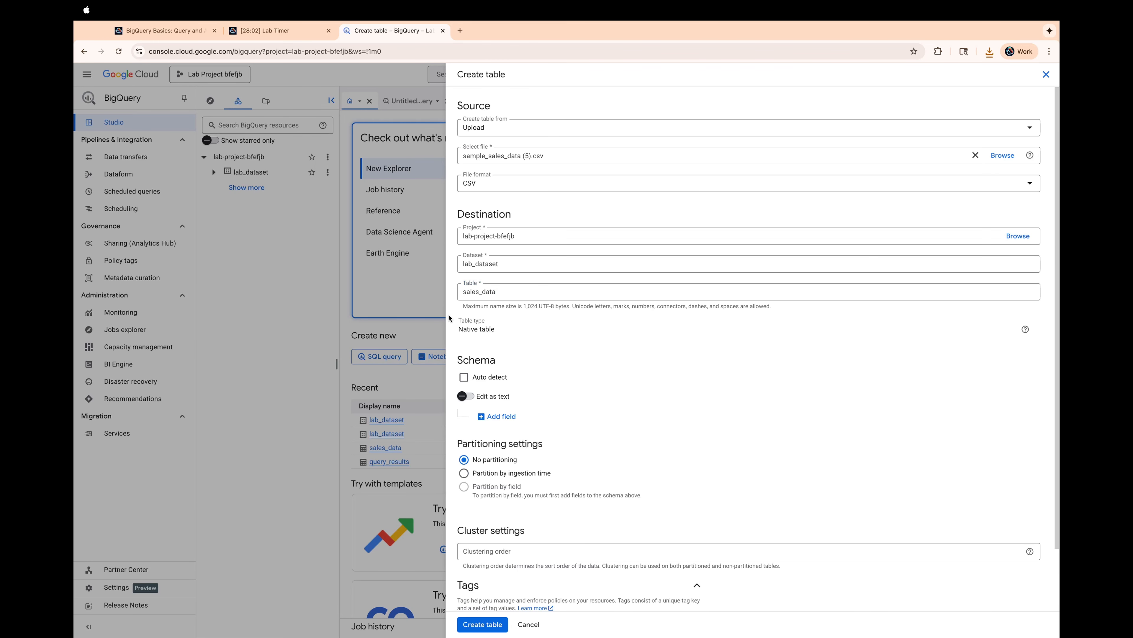
# - Enable schema auto-detection and set the header rows to skip to 1 in the table's advanced options
pyautogui.scroll(-3, 490, 314)
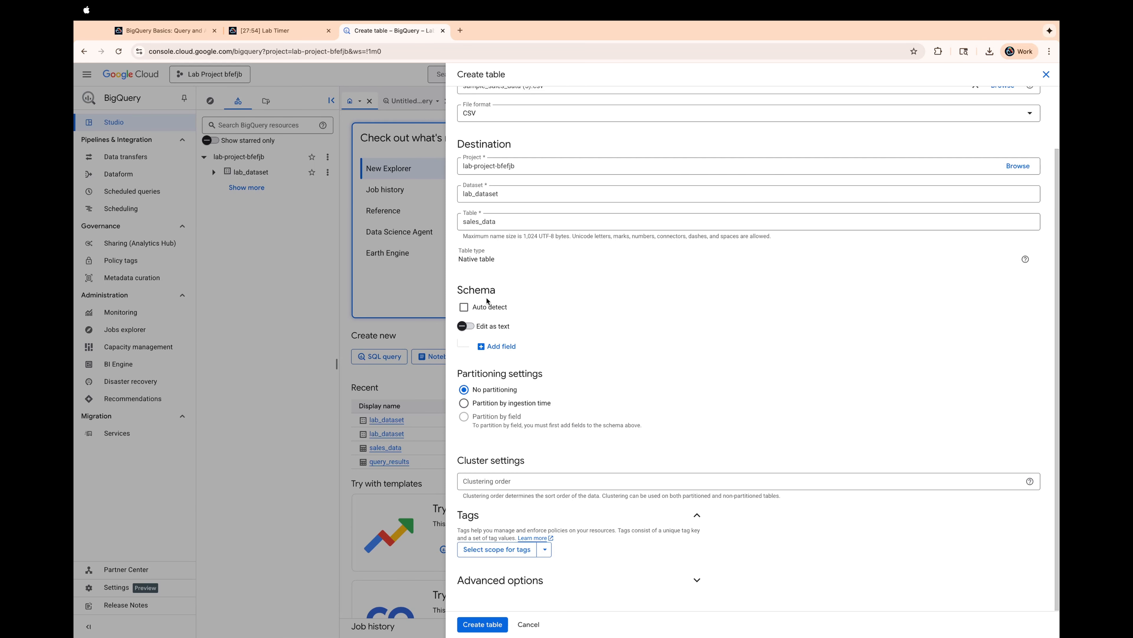
pyautogui.click(483, 306)
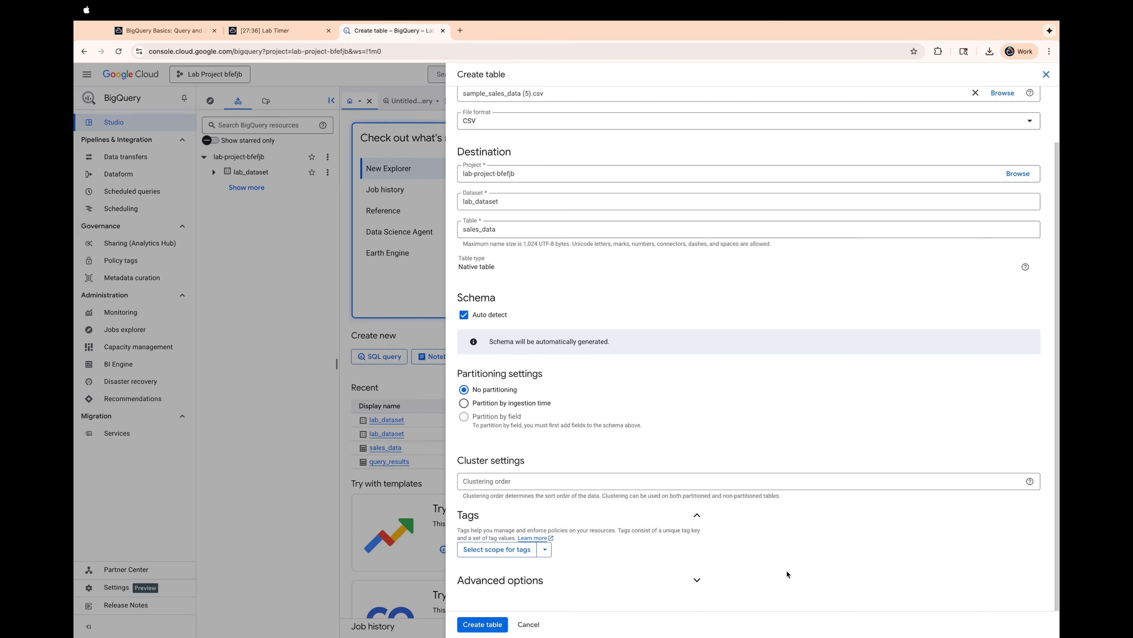
pyautogui.click(697, 581)
pyautogui.scroll(-5, 741, 554)
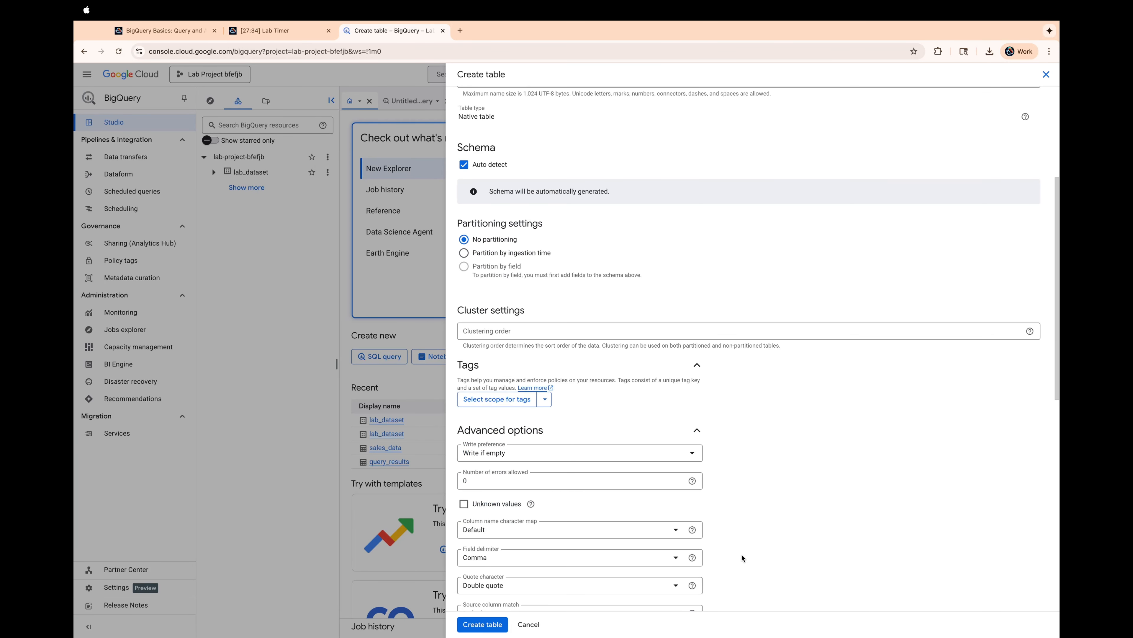
pyautogui.scroll(-3, 742, 553)
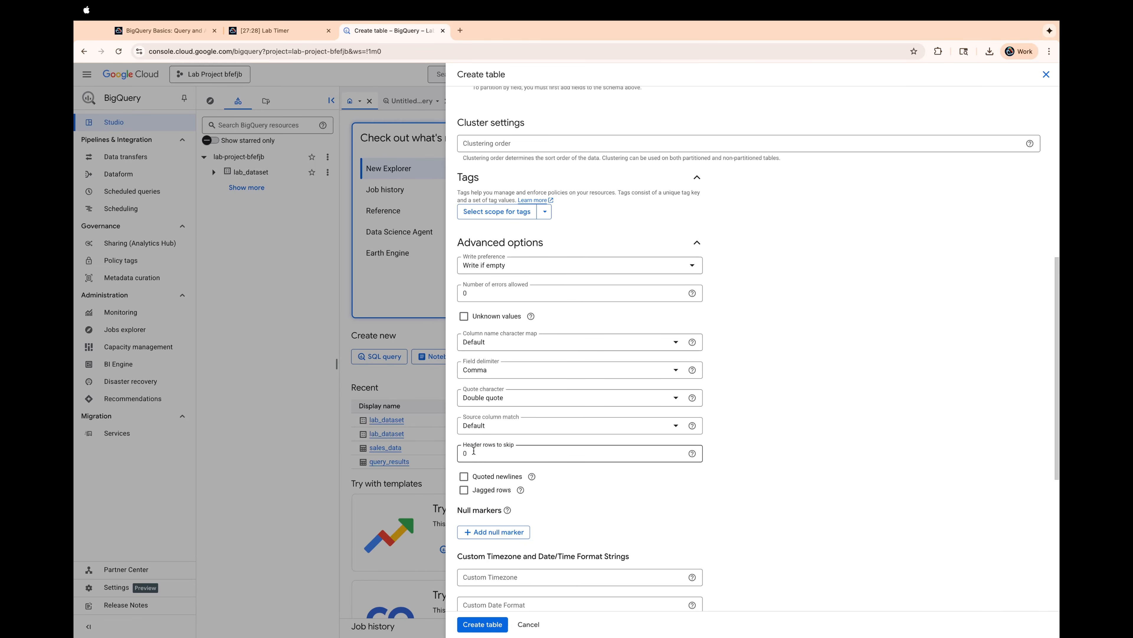
pyautogui.click(474, 454)
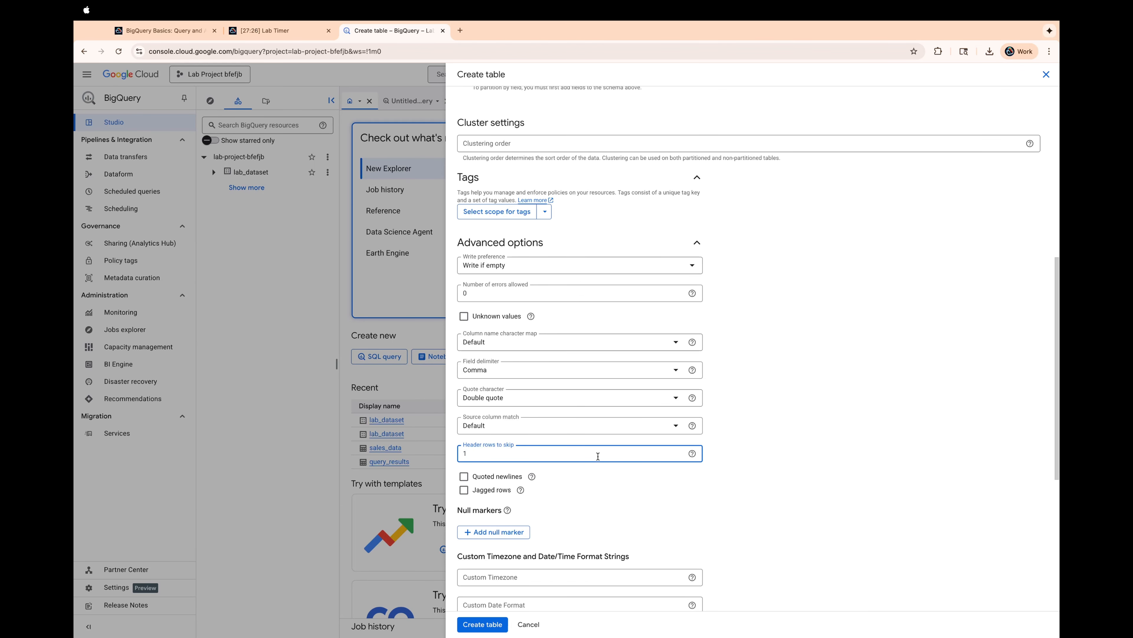
pyautogui.click(766, 422)
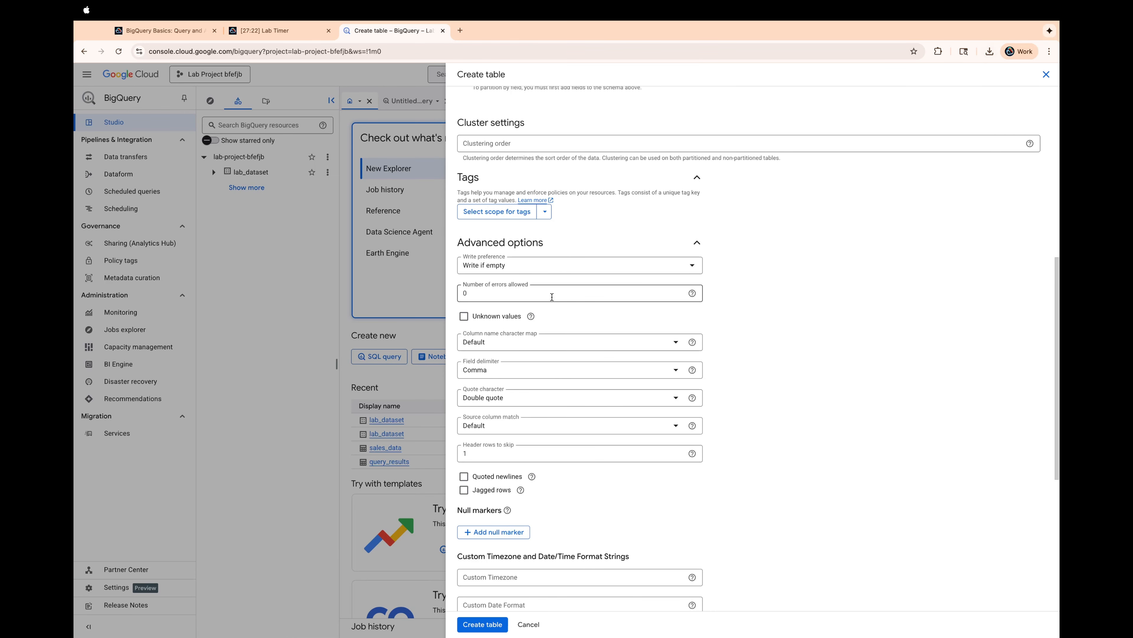
# - Create the sales_data table and view its details
pyautogui.scroll(-2, 761, 397)
pyautogui.scroll(-2, 762, 399)
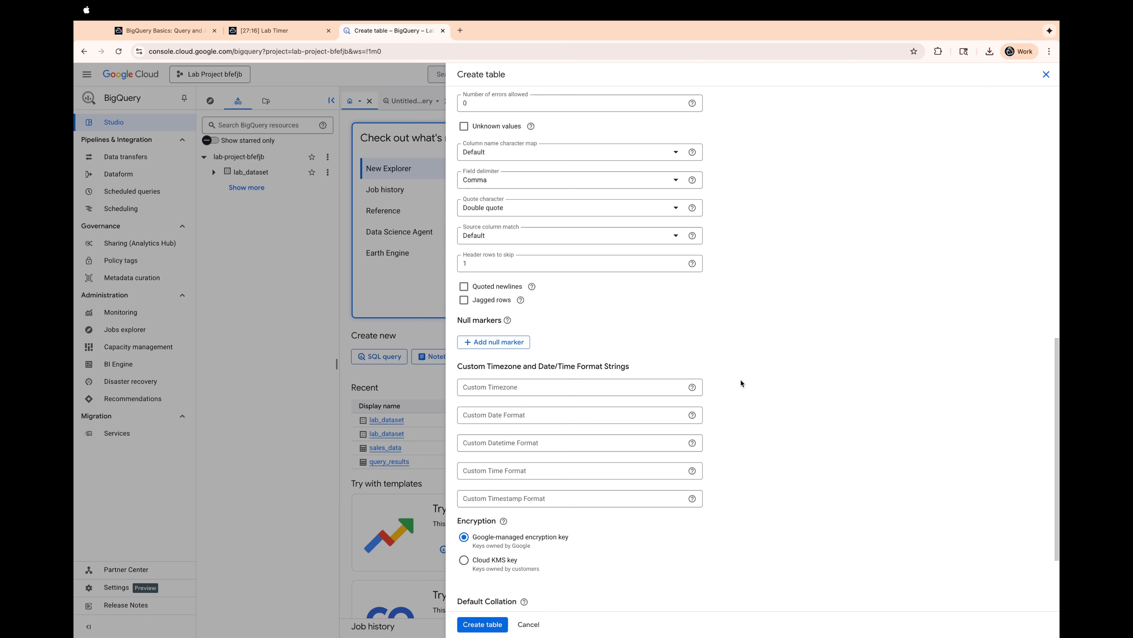
pyautogui.scroll(-1, 720, 361)
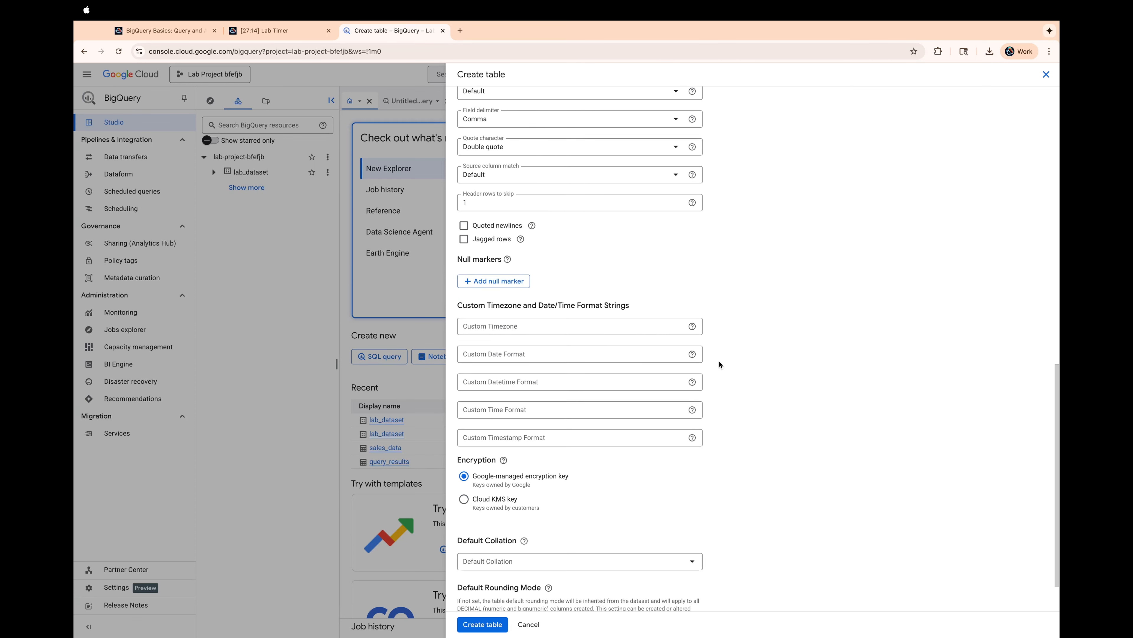
pyautogui.scroll(-1, 728, 352)
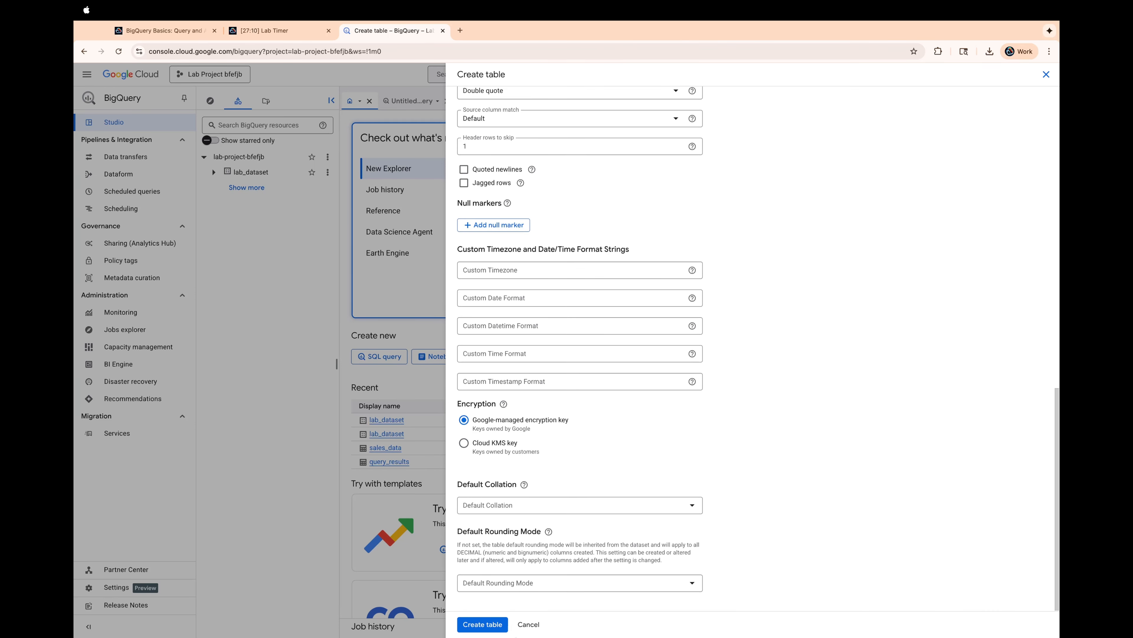
pyautogui.click(485, 626)
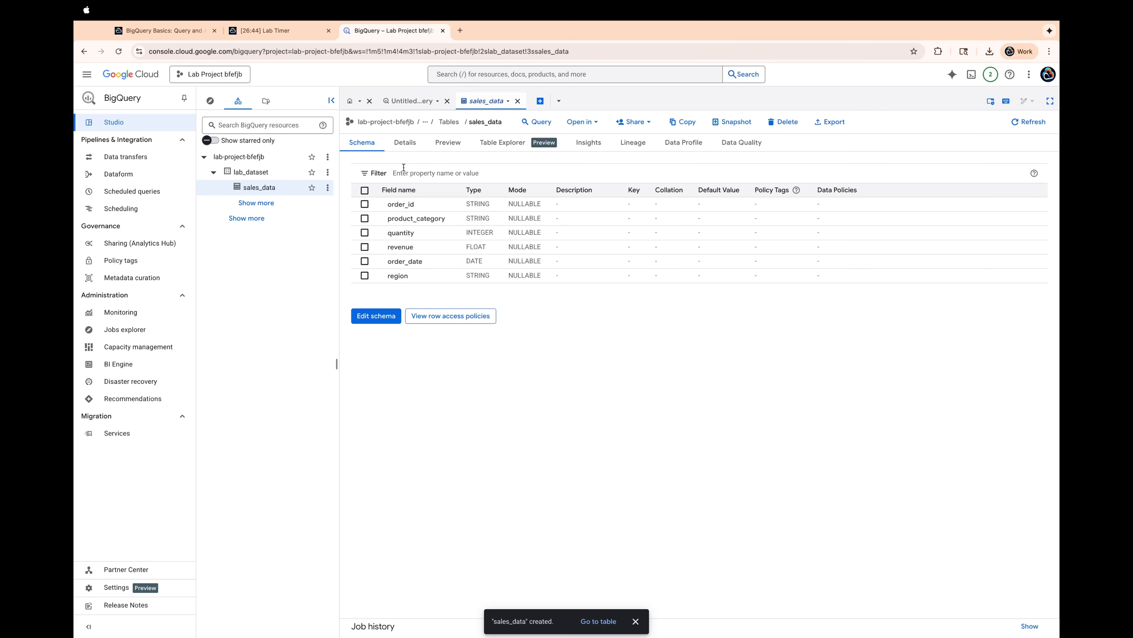
pyautogui.click(402, 142)
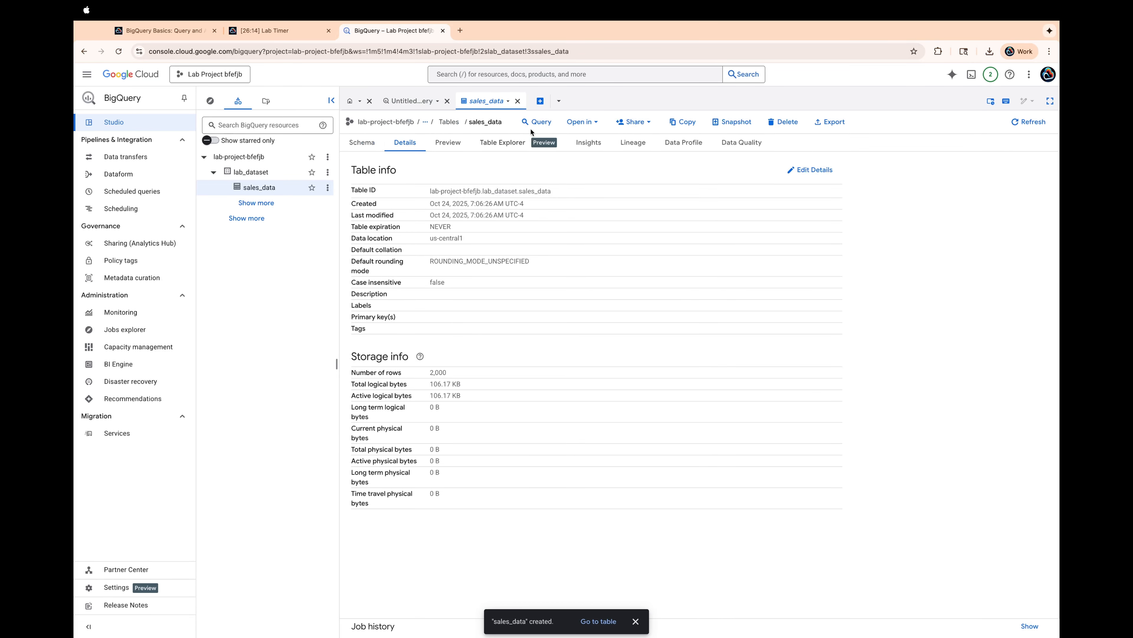
# - Open a new blank query and copy the revenue-by-region SQL from Step 7 of the lab instructions
pyautogui.click(540, 102)
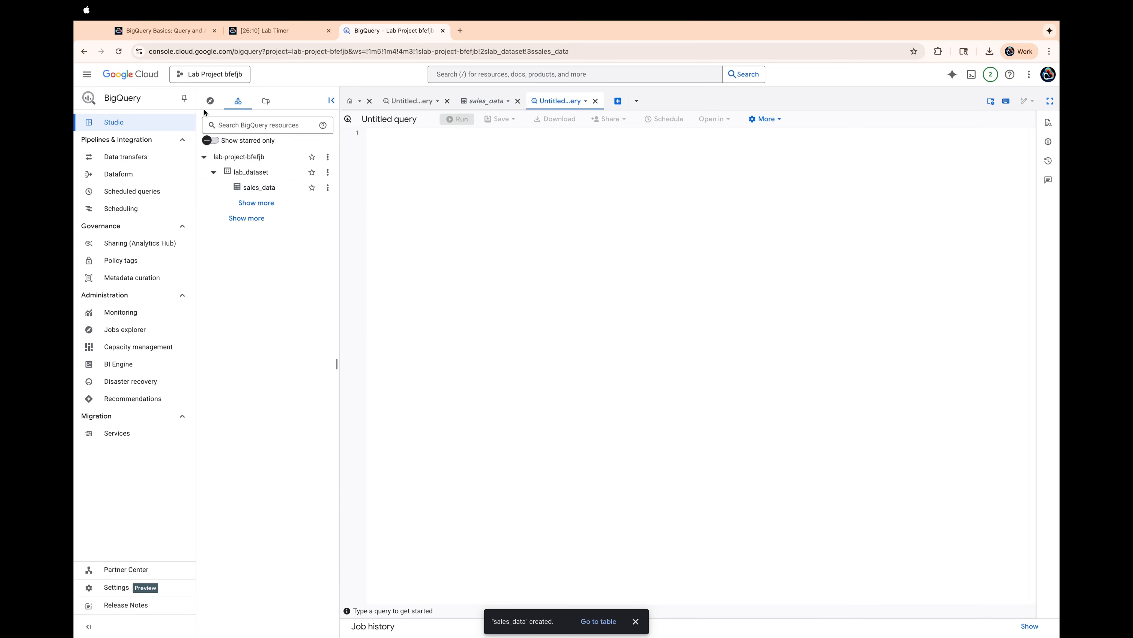
pyautogui.click(178, 30)
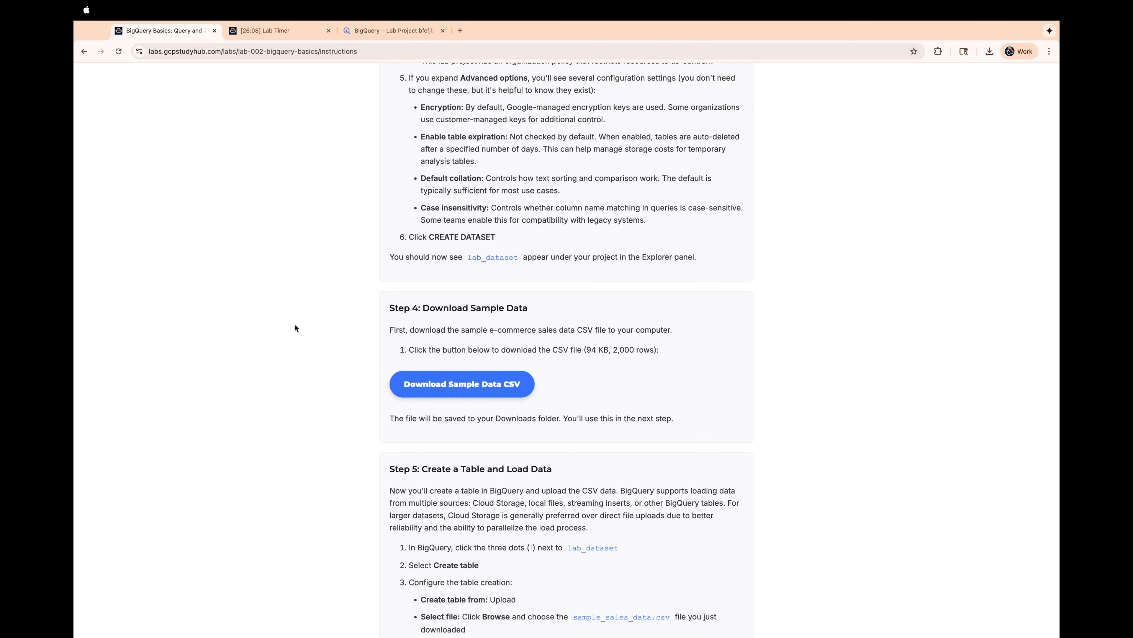
pyautogui.scroll(-20, 295, 325)
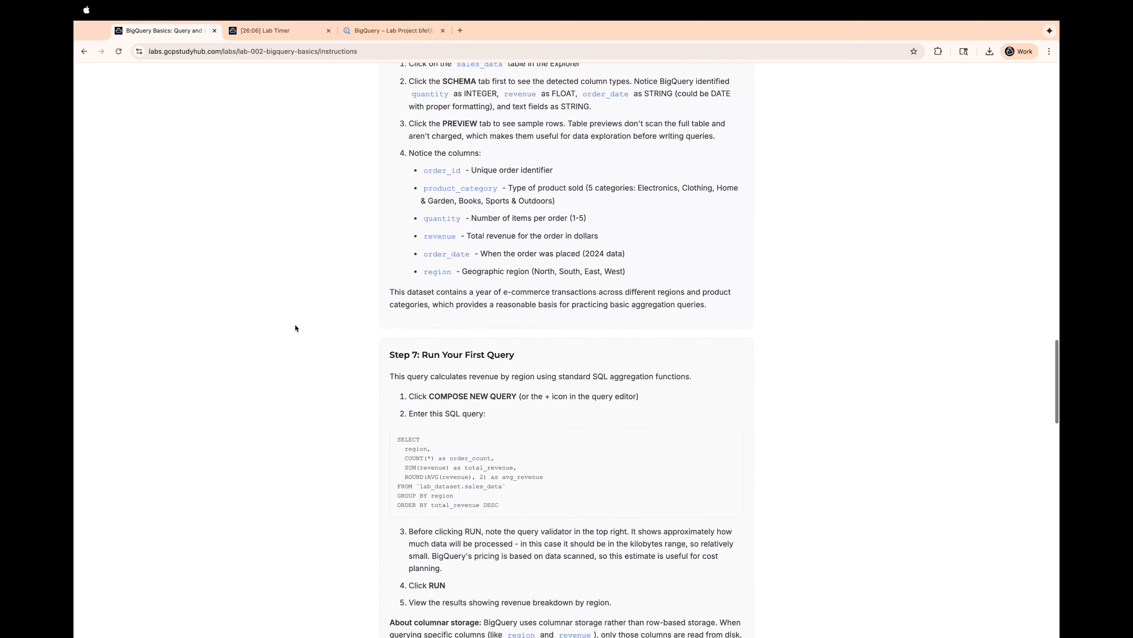
pyautogui.scroll(-6, 295, 327)
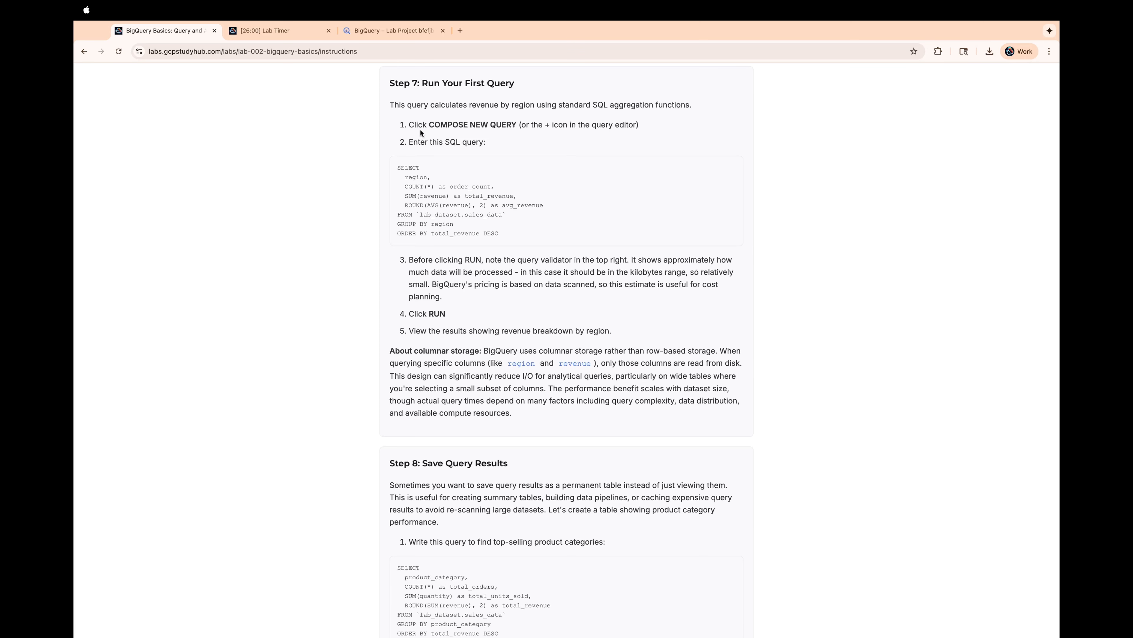
pyautogui.moveTo(399, 168); pyautogui.dragTo(493, 229)
pyautogui.press('super+c')
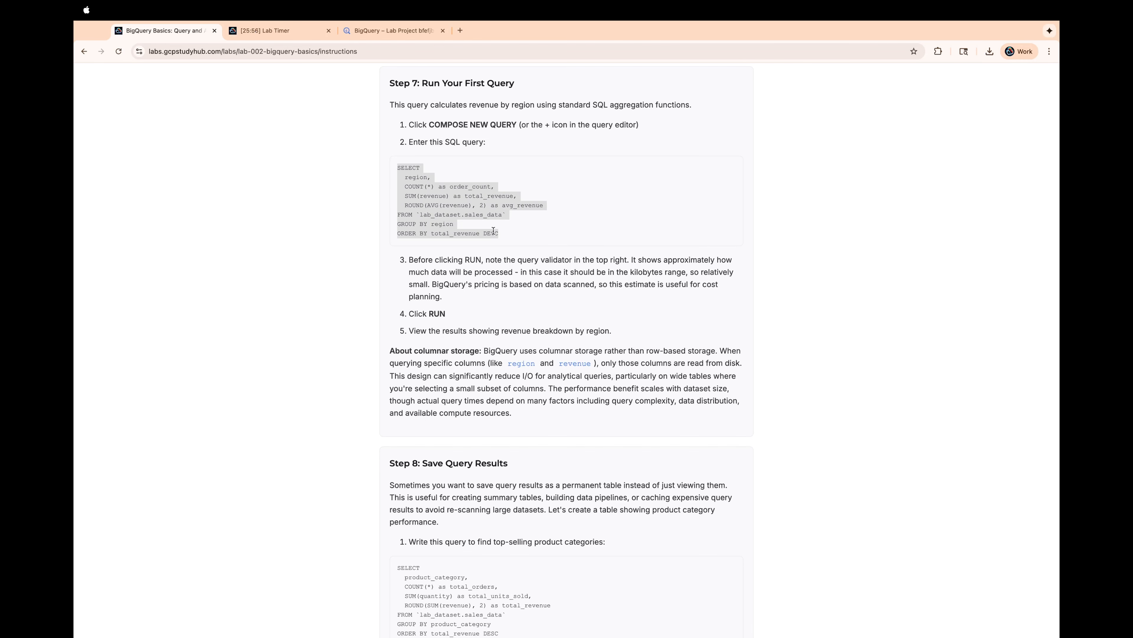
# - Paste the copied SQL into the blank BigQuery query and run it to get revenue by region
pyautogui.click(385, 29)
pyautogui.click(449, 190)
pyautogui.press('super+v')
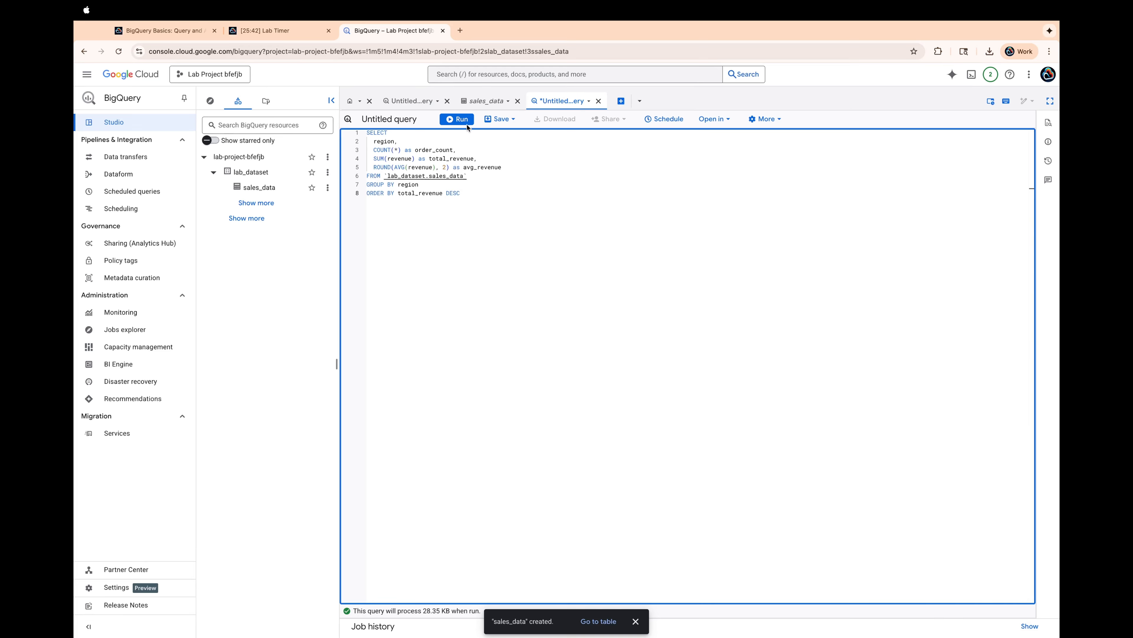
pyautogui.click(453, 119)
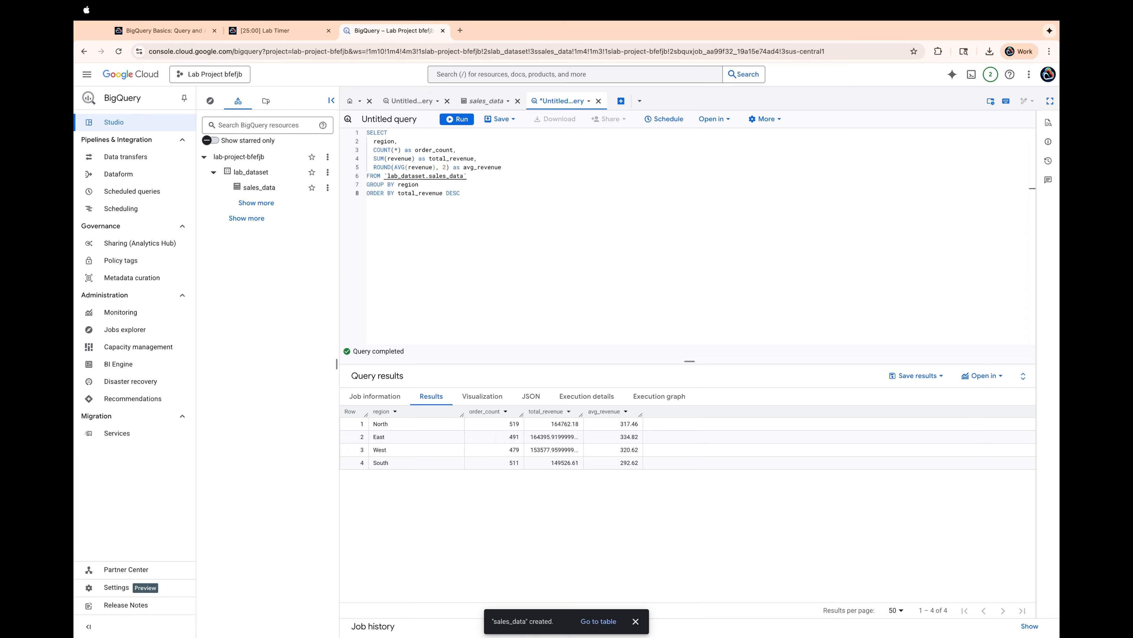
# - Return to the lab instructions and copy the top-selling product categories query from Step 8
pyautogui.click(165, 31)
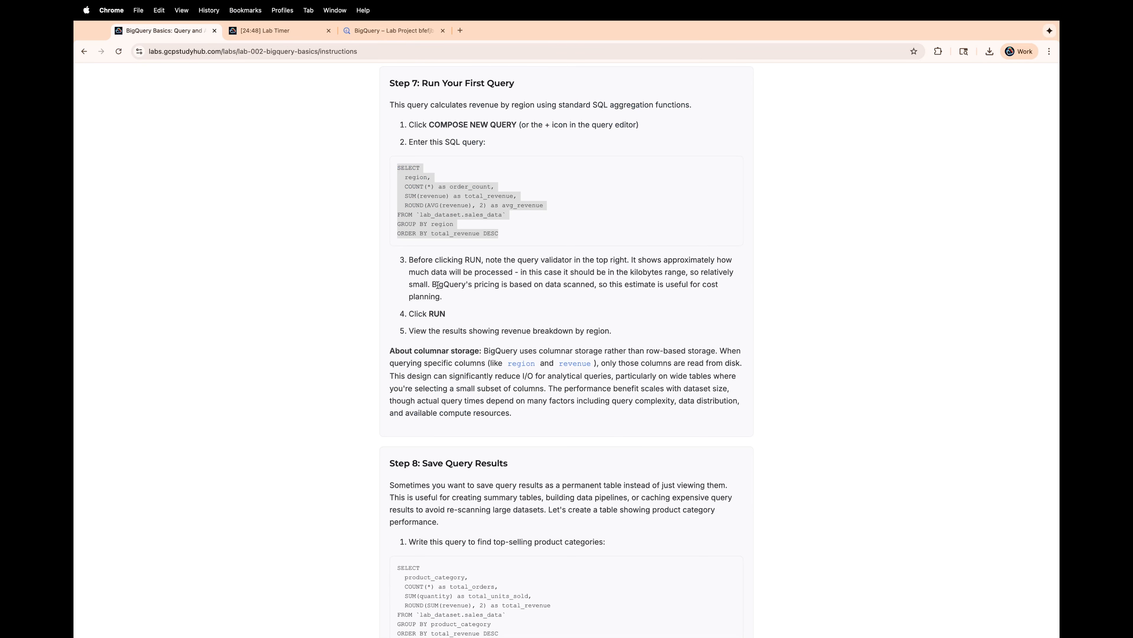
pyautogui.scroll(-2, 333, 321)
pyautogui.scroll(-8, 334, 323)
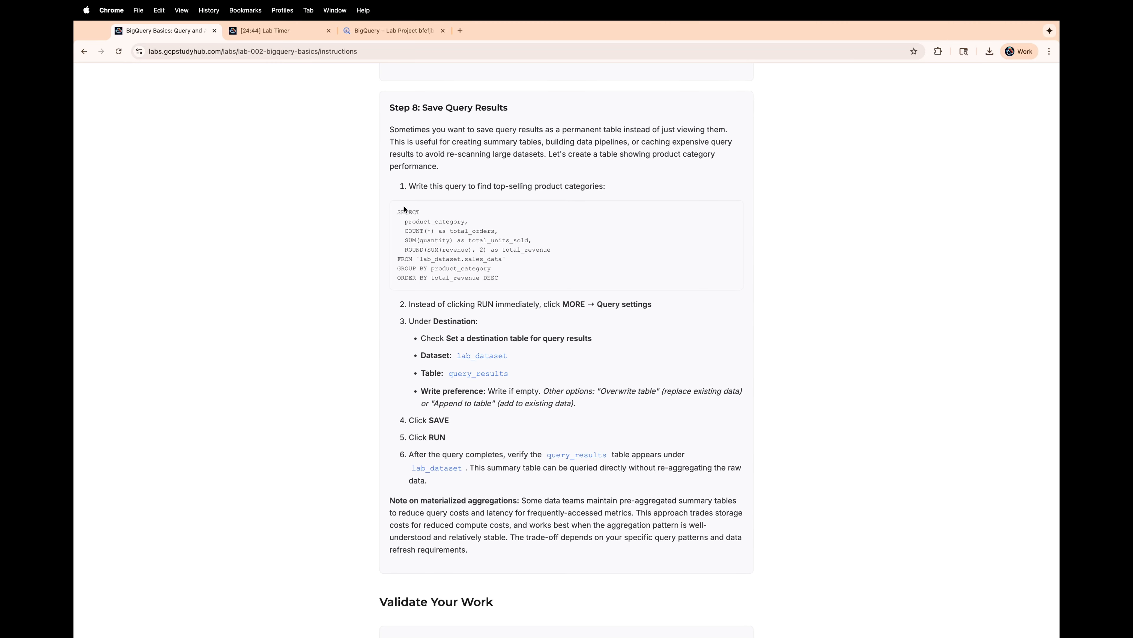
pyautogui.doubleClick(405, 211)
pyautogui.moveTo(398, 211); pyautogui.dragTo(481, 276)
pyautogui.press('super+c')
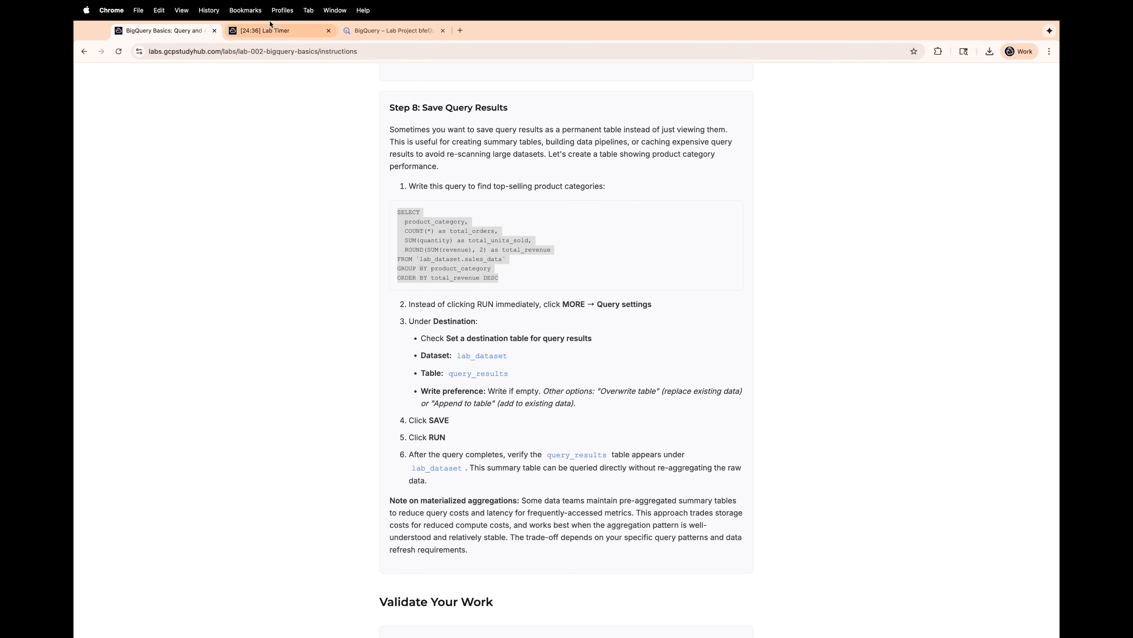
# - Replace the region query in the BigQuery editor with the copied product_category query
pyautogui.click(416, 31)
pyautogui.moveTo(480, 195); pyautogui.dragTo(357, 127)
pyautogui.press('super+v')
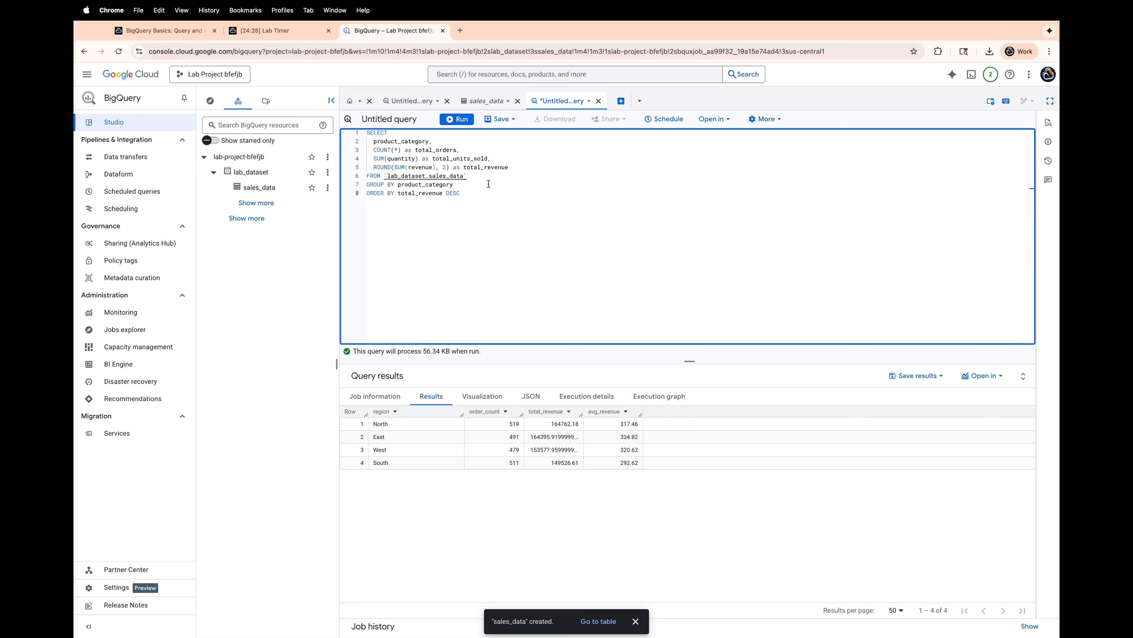
pyautogui.click(459, 120)
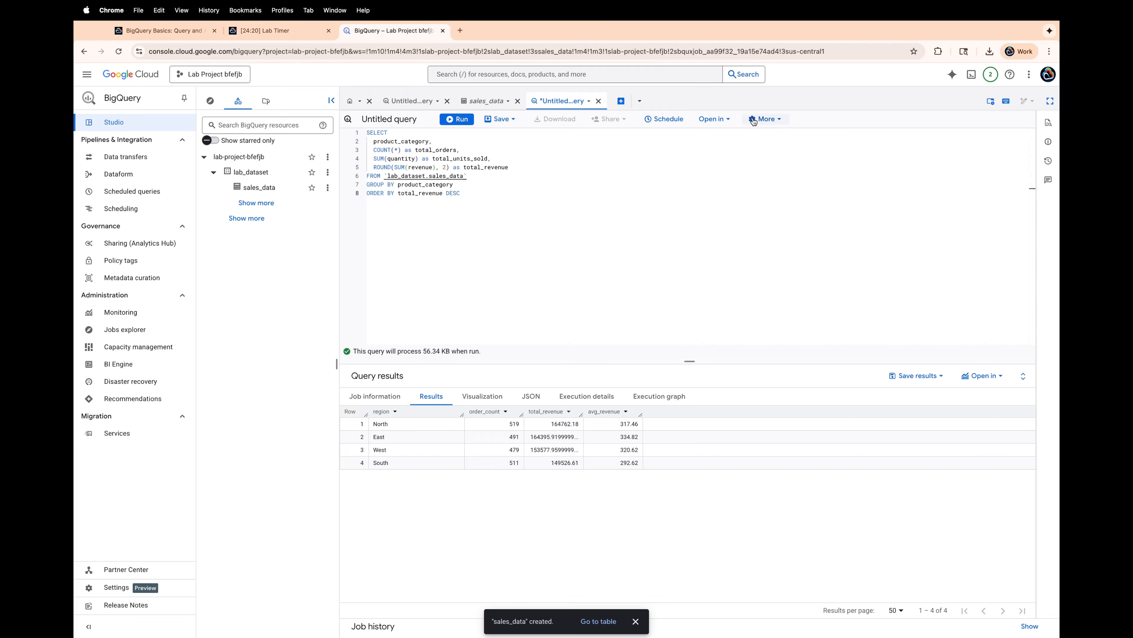
# - In the query settings, set a destination table for the results: dataset lab_dataset, table ID query_results
pyautogui.click(776, 124)
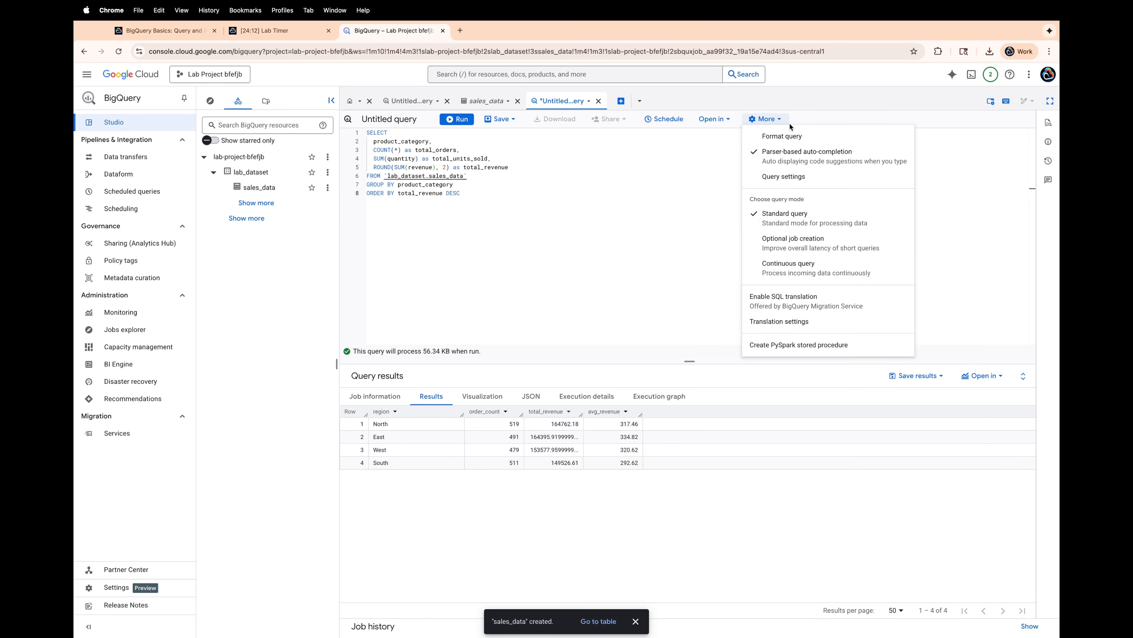
pyautogui.click(796, 176)
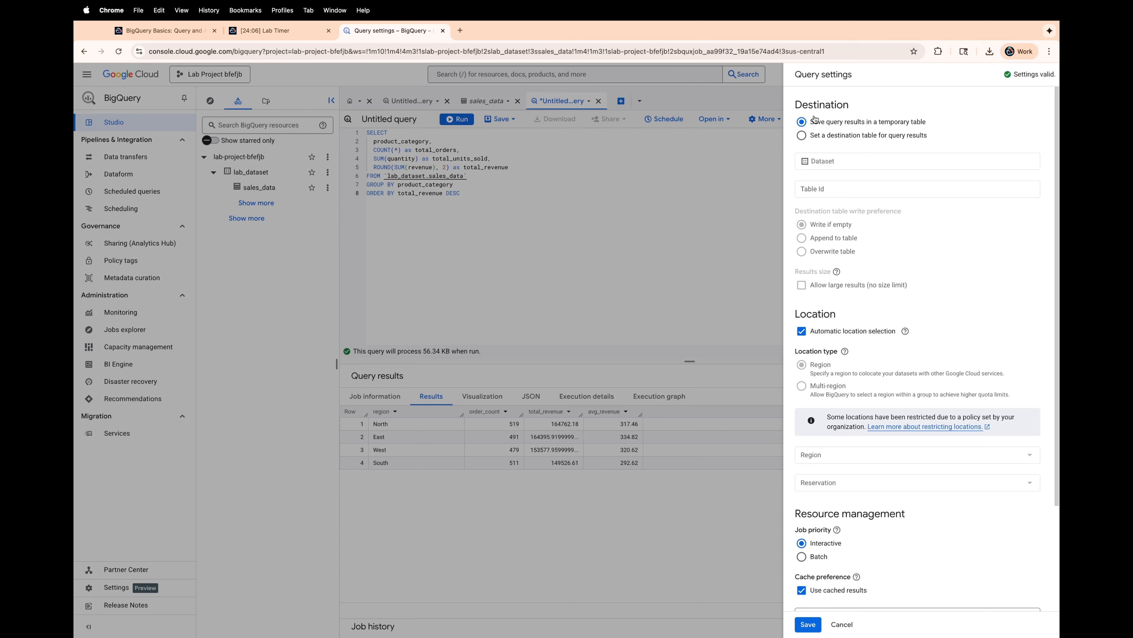
pyautogui.click(802, 137)
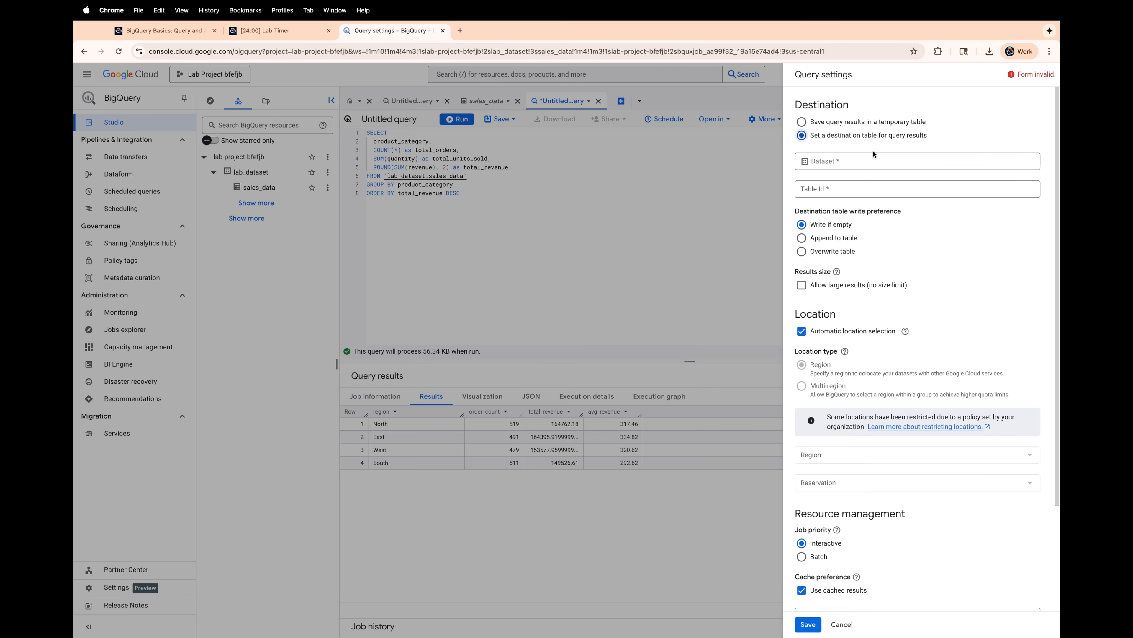
pyautogui.click(849, 161)
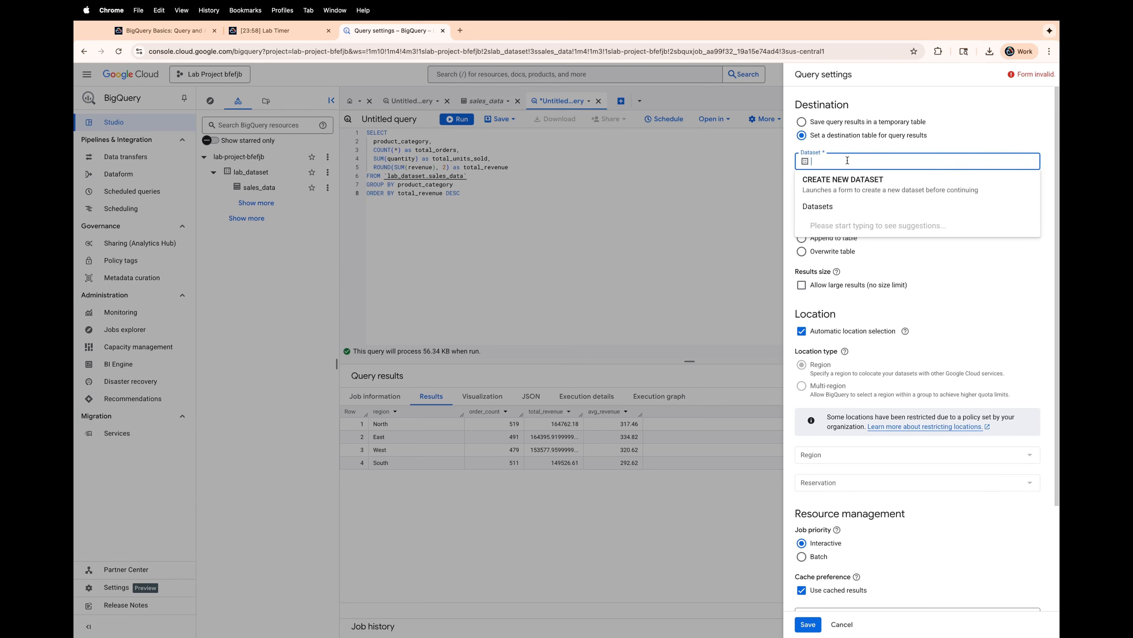
pyautogui.write('lab')
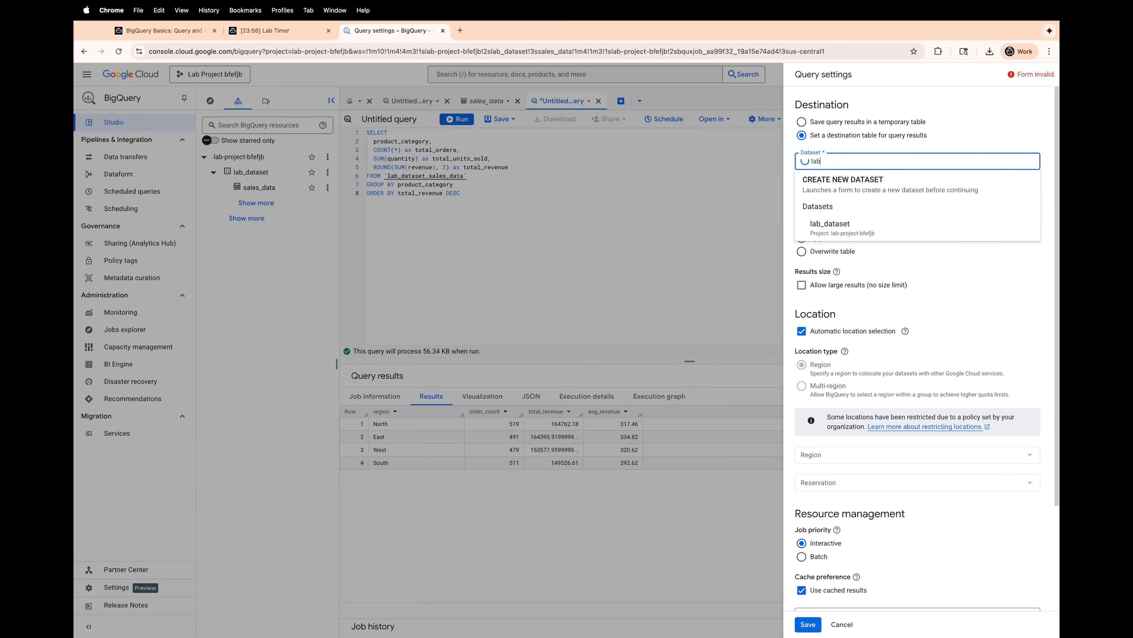
pyautogui.click(870, 233)
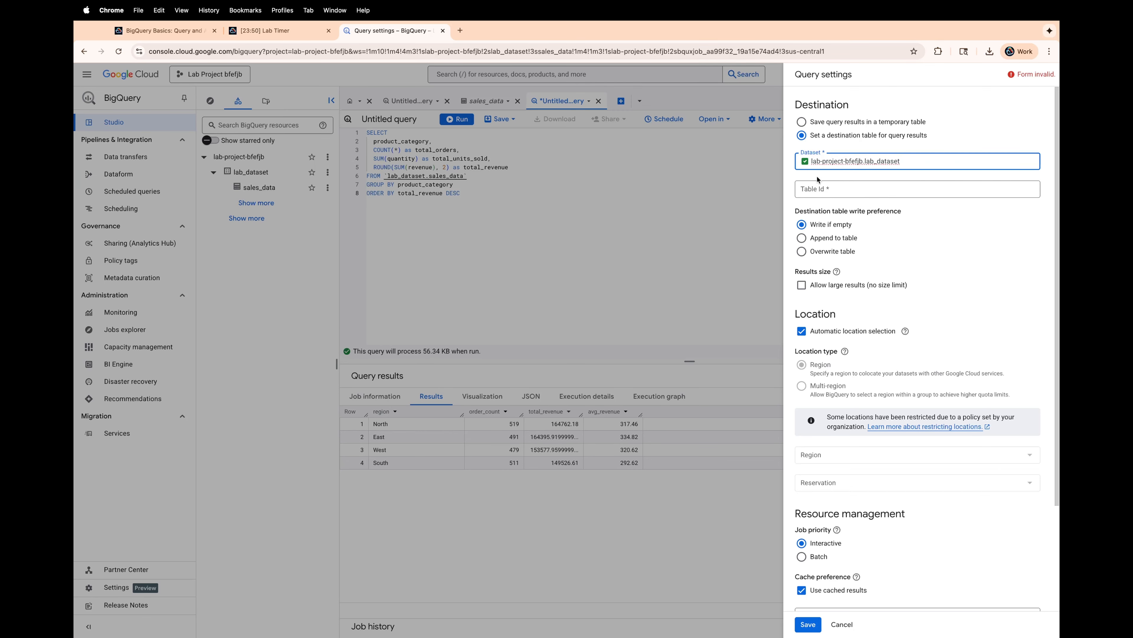
pyautogui.click(815, 190)
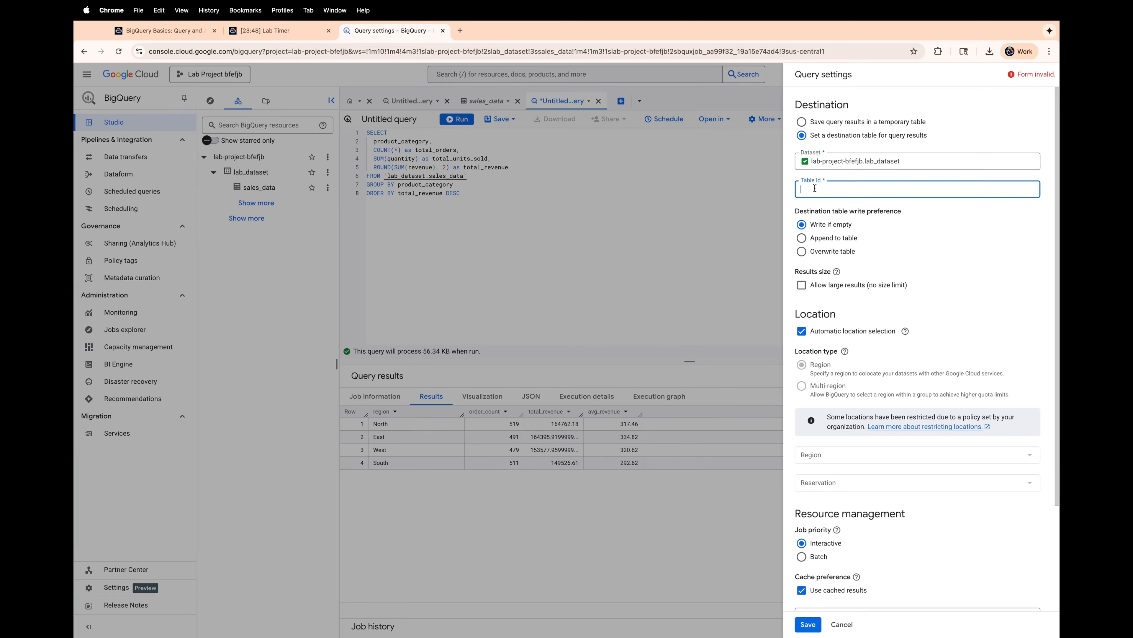
pyautogui.write('query_results')
pyautogui.click(790, 191)
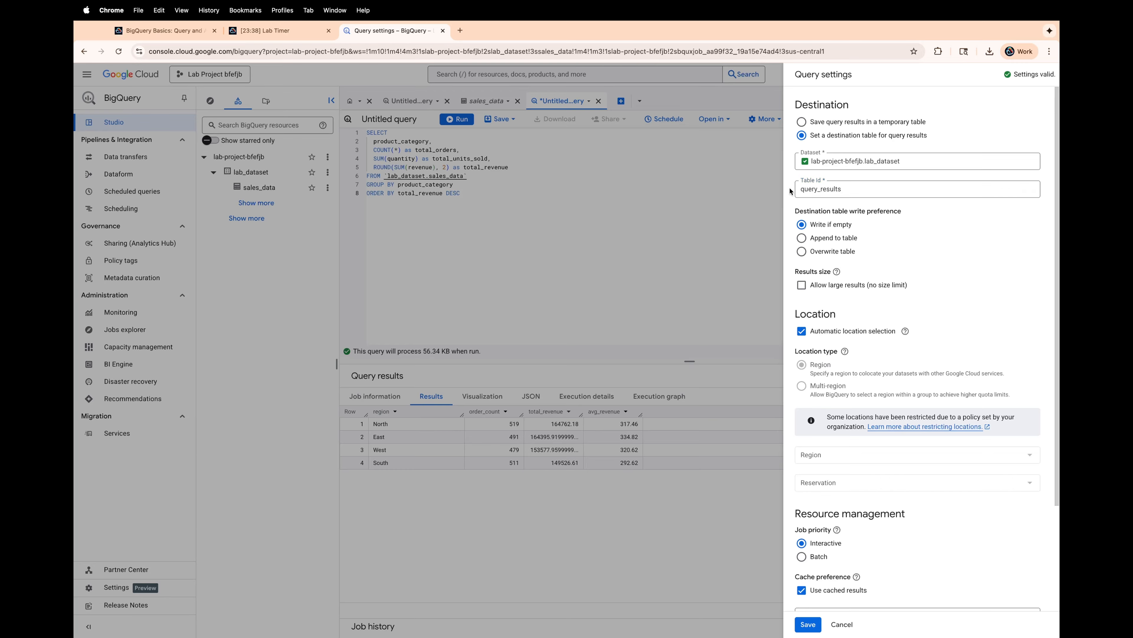
# - Review the remaining query settings, save them, and run the product category query
pyautogui.scroll(-3, 916, 240)
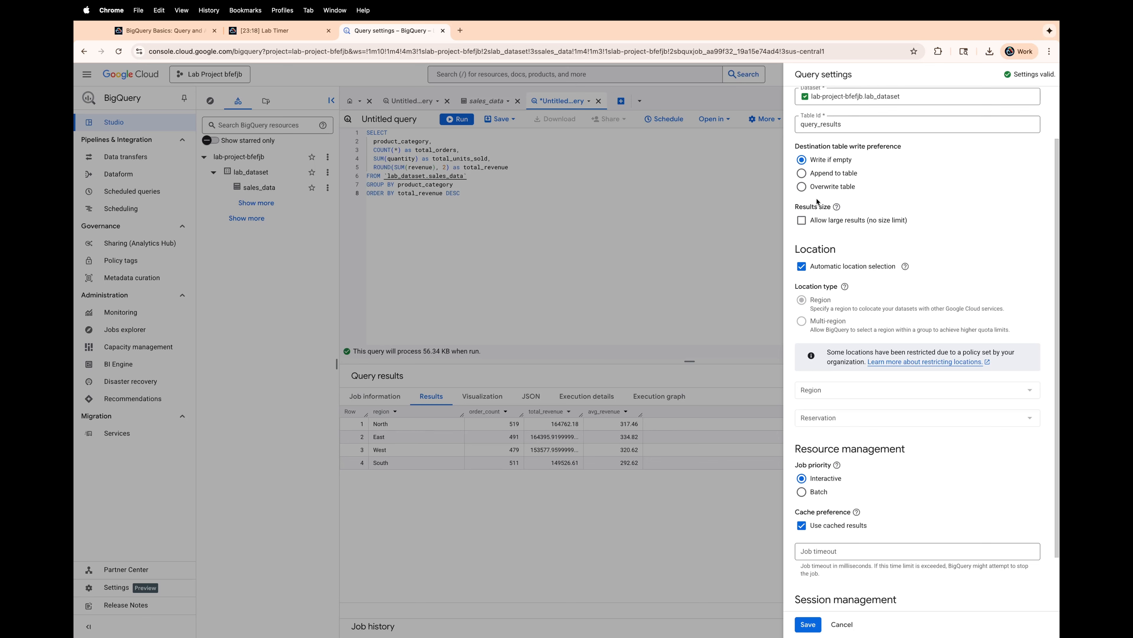
pyautogui.scroll(-2, 821, 197)
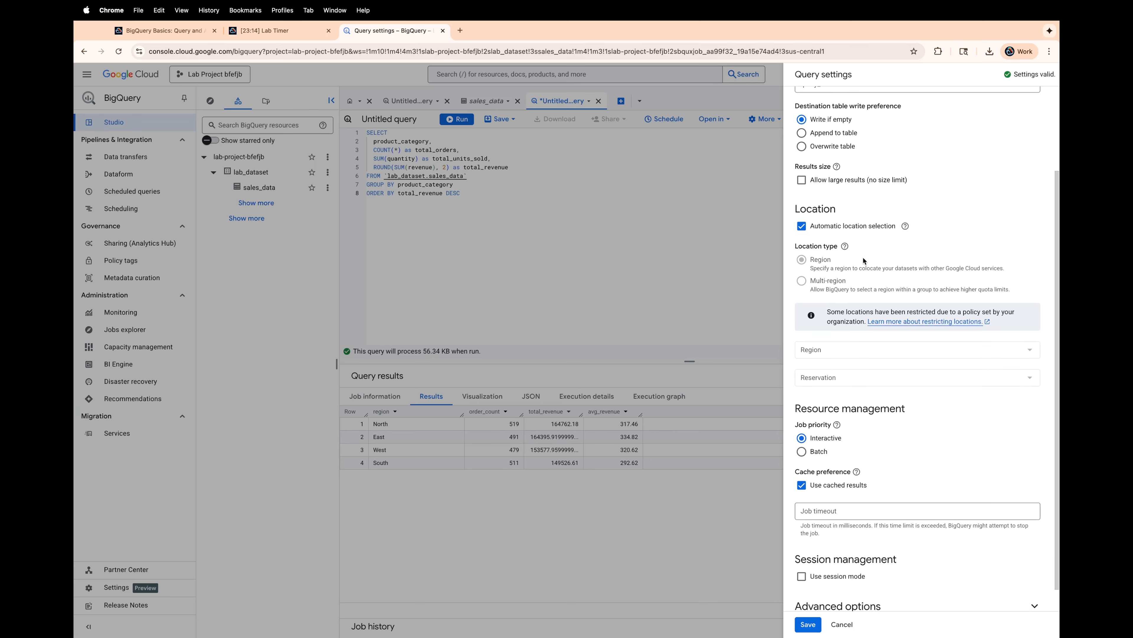
pyautogui.scroll(1, 864, 261)
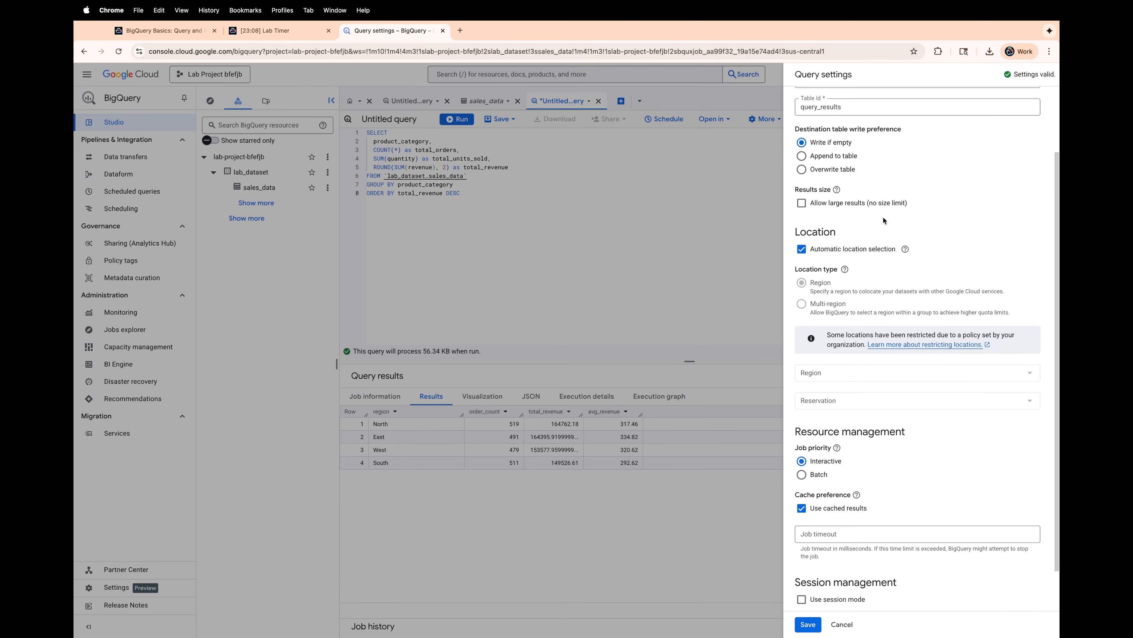
pyautogui.scroll(-2, 884, 220)
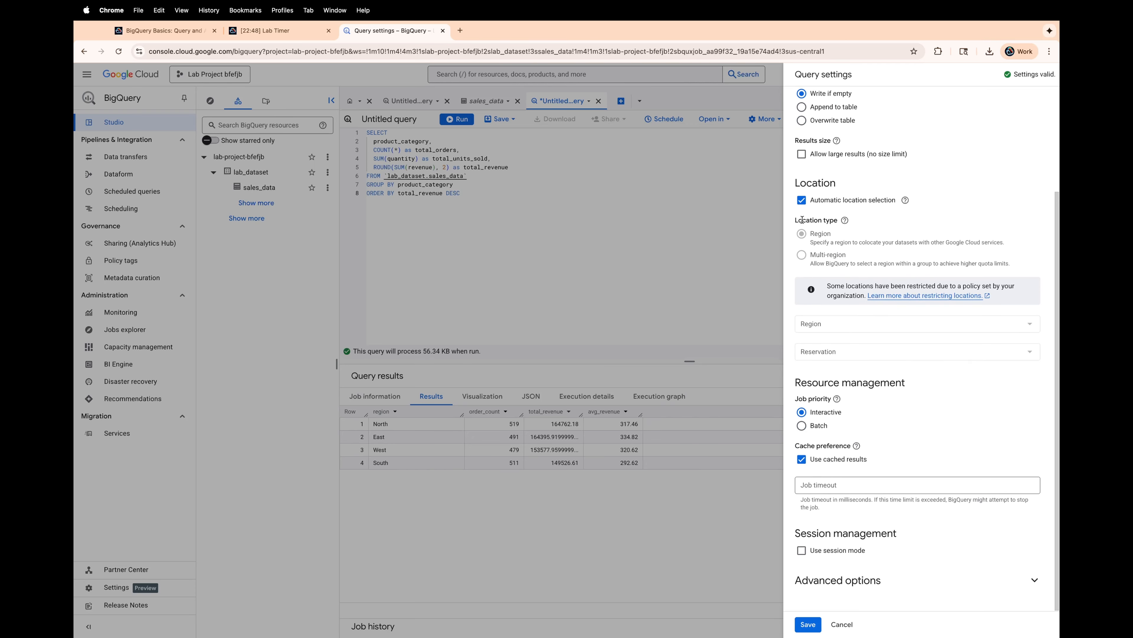
pyautogui.click(844, 220)
pyautogui.click(807, 625)
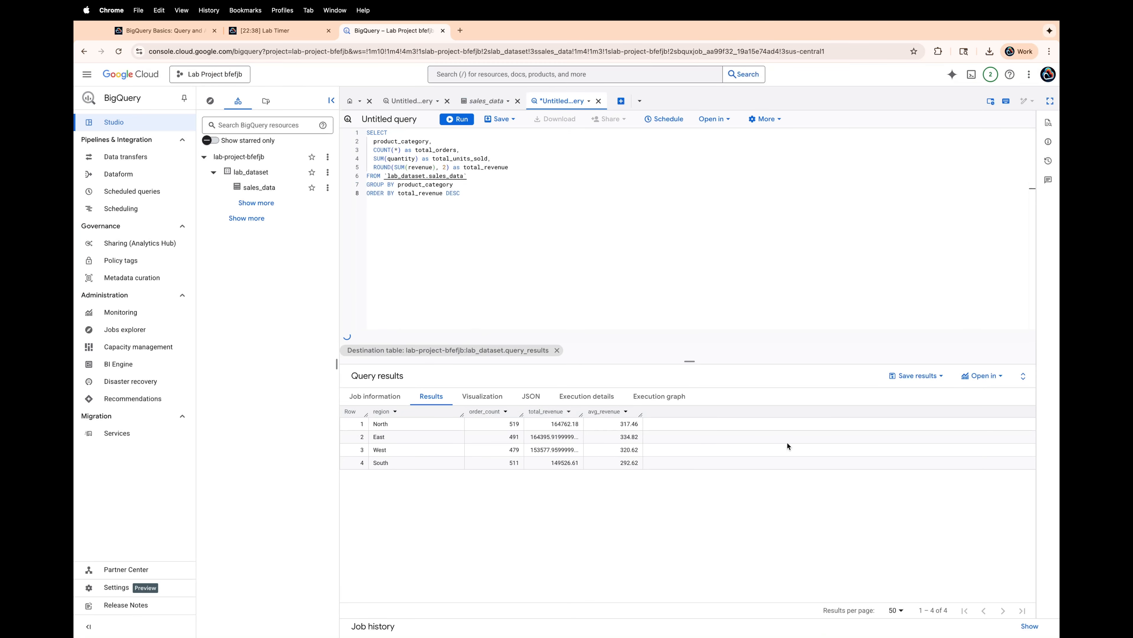
pyautogui.click(459, 120)
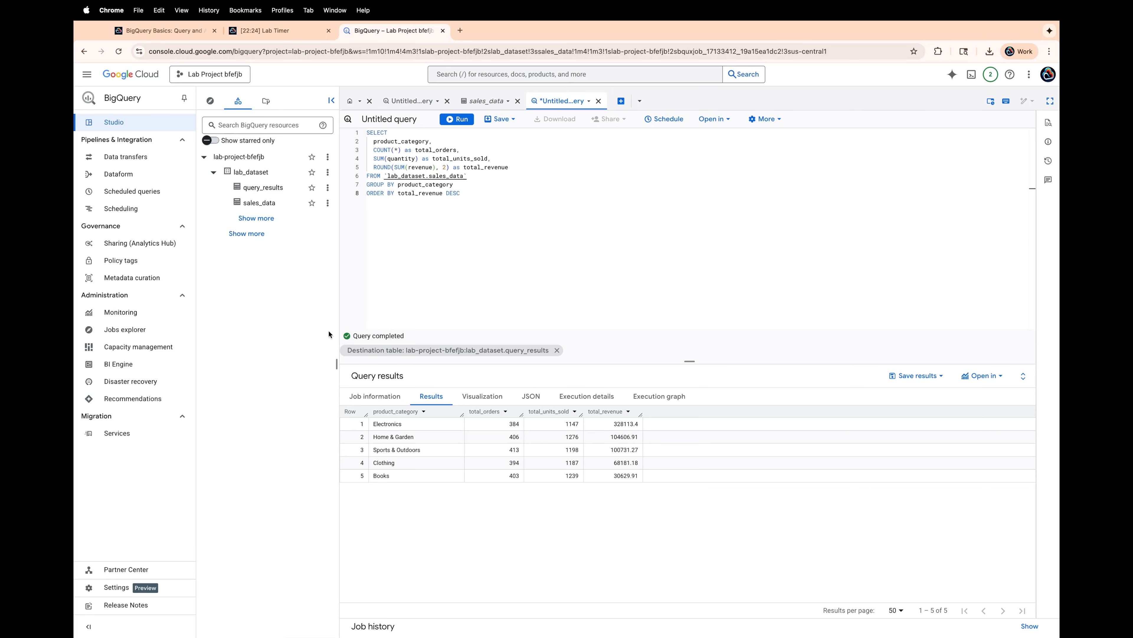
# - Examine the query_results table's schema, details and data preview
pyautogui.click(279, 188)
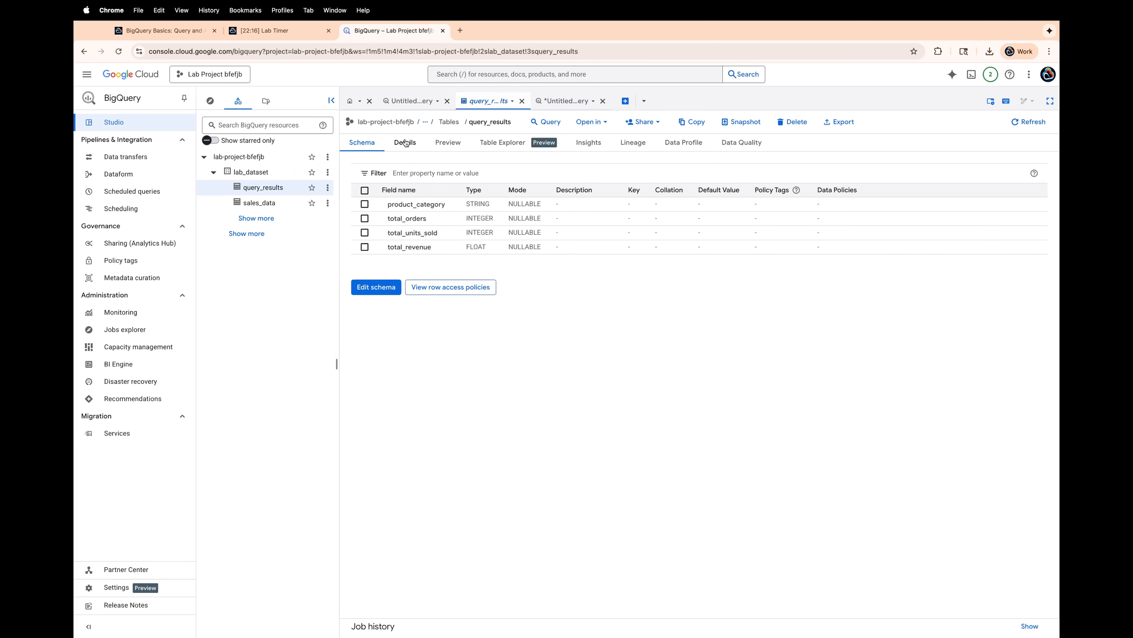
pyautogui.click(406, 143)
pyautogui.moveTo(351, 168); pyautogui.dragTo(542, 346)
pyautogui.click(543, 346)
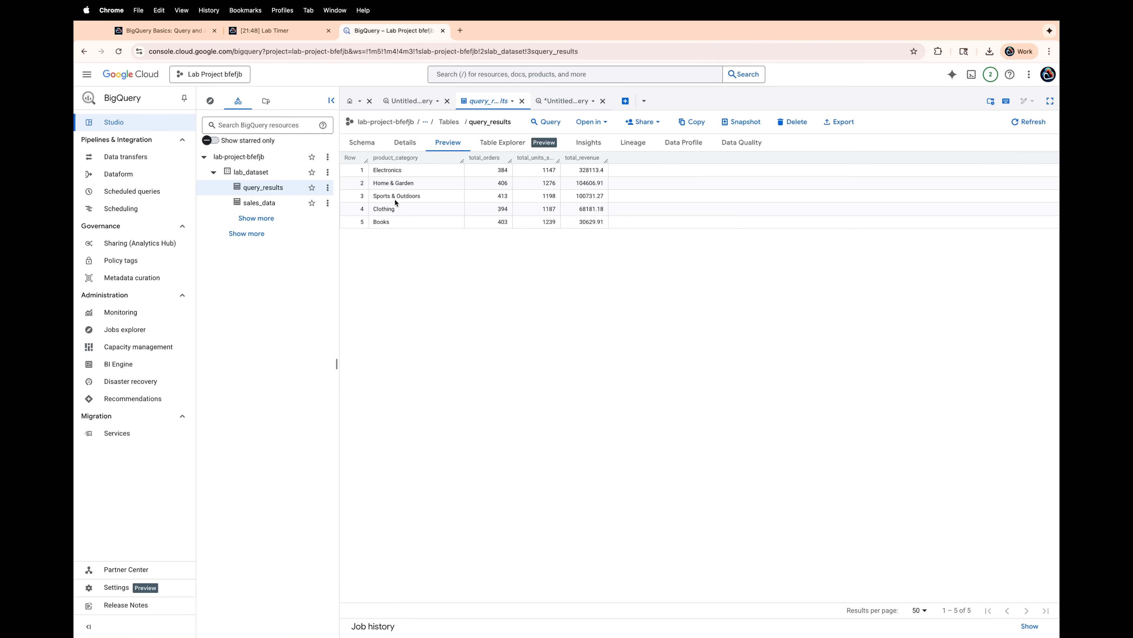
# - Open the lab checker from the instructions' Validate Your Work section and sign in with the matching Google account
pyautogui.click(180, 34)
pyautogui.scroll(-5, 358, 369)
pyautogui.scroll(-2, 357, 372)
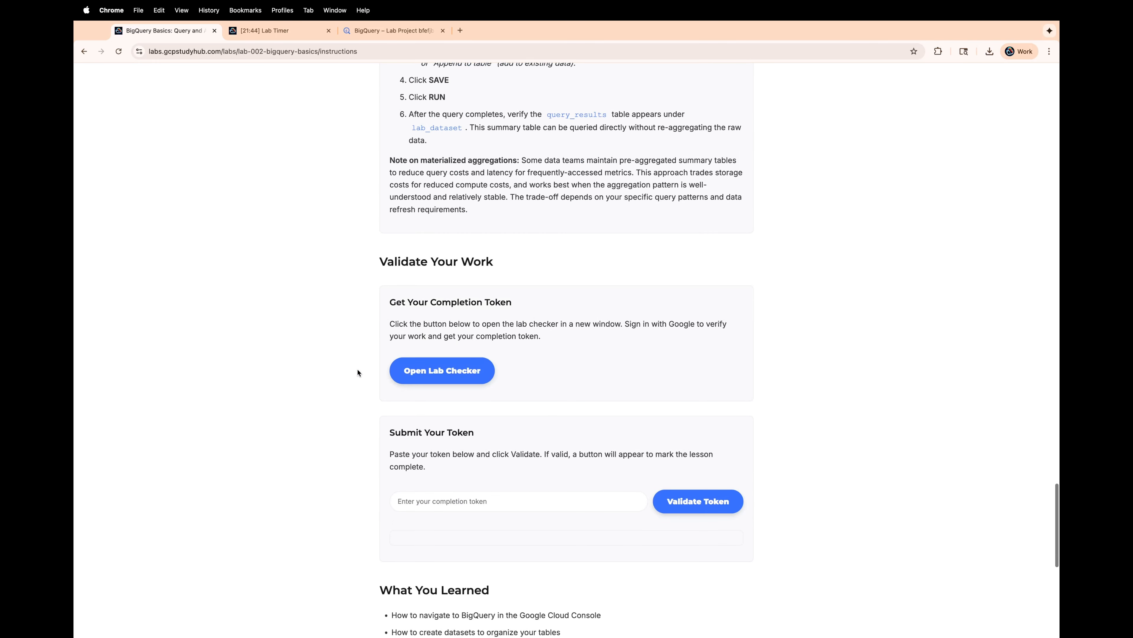
pyautogui.click(433, 375)
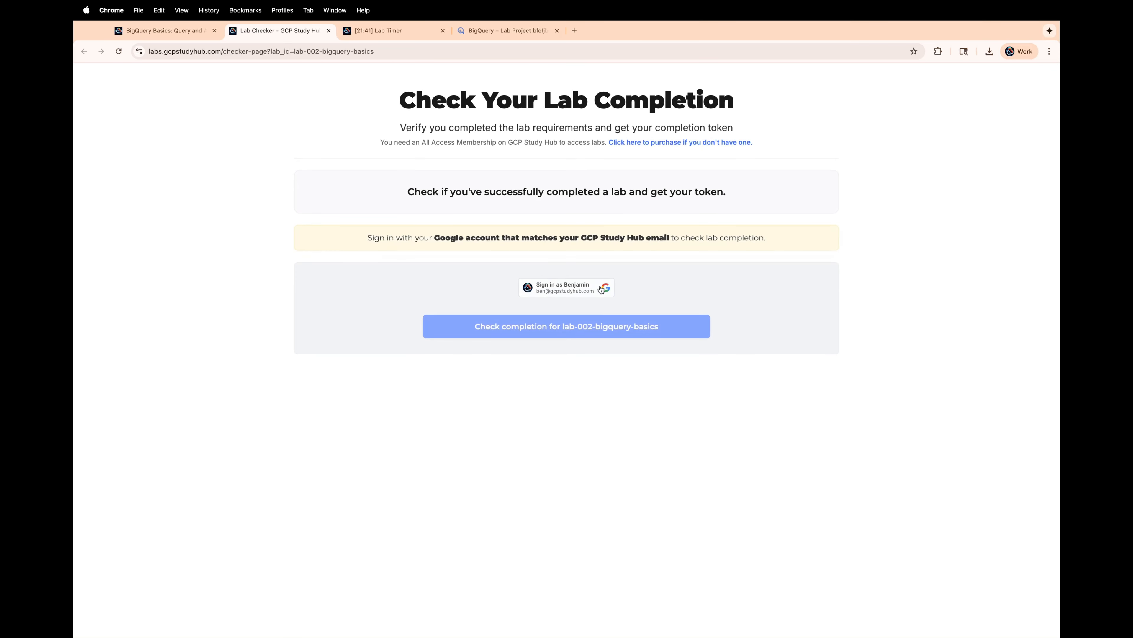
pyautogui.click(559, 290)
pyautogui.click(628, 312)
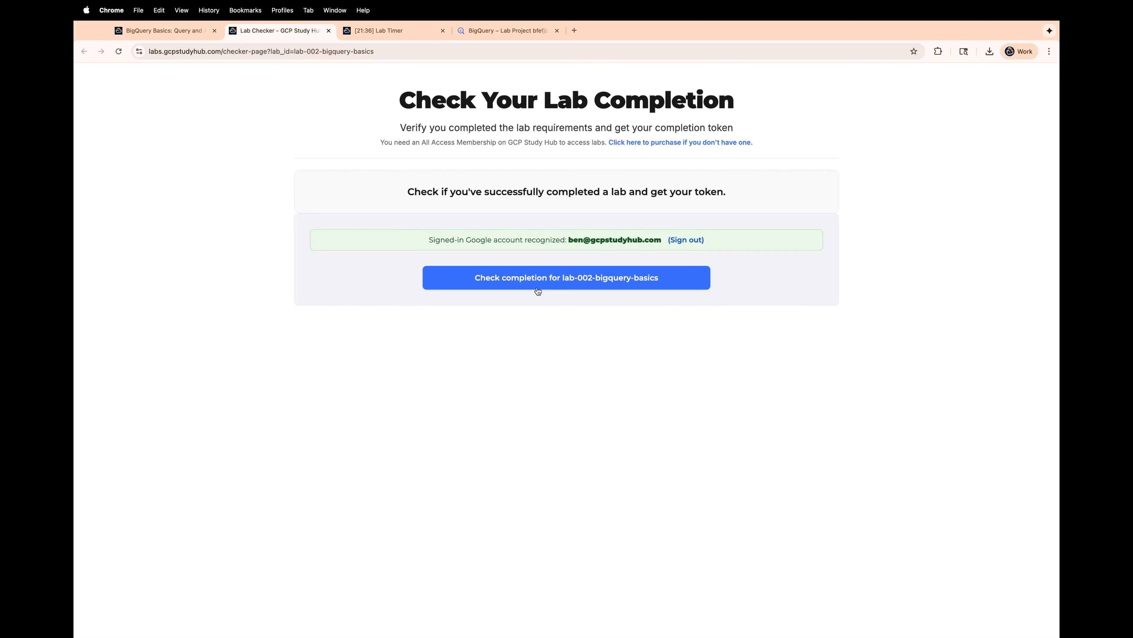
# - Check completion for lab-002-bigquery-basics, copy the completion token, and paste it into the instructions page's token field
pyautogui.click(577, 285)
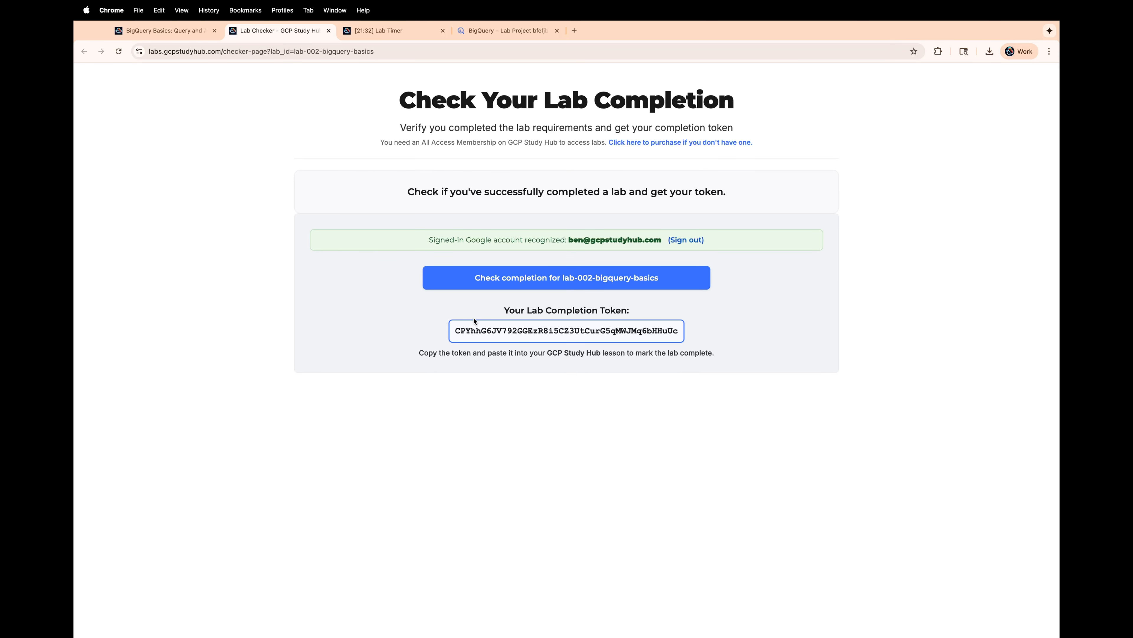
pyautogui.click(465, 331)
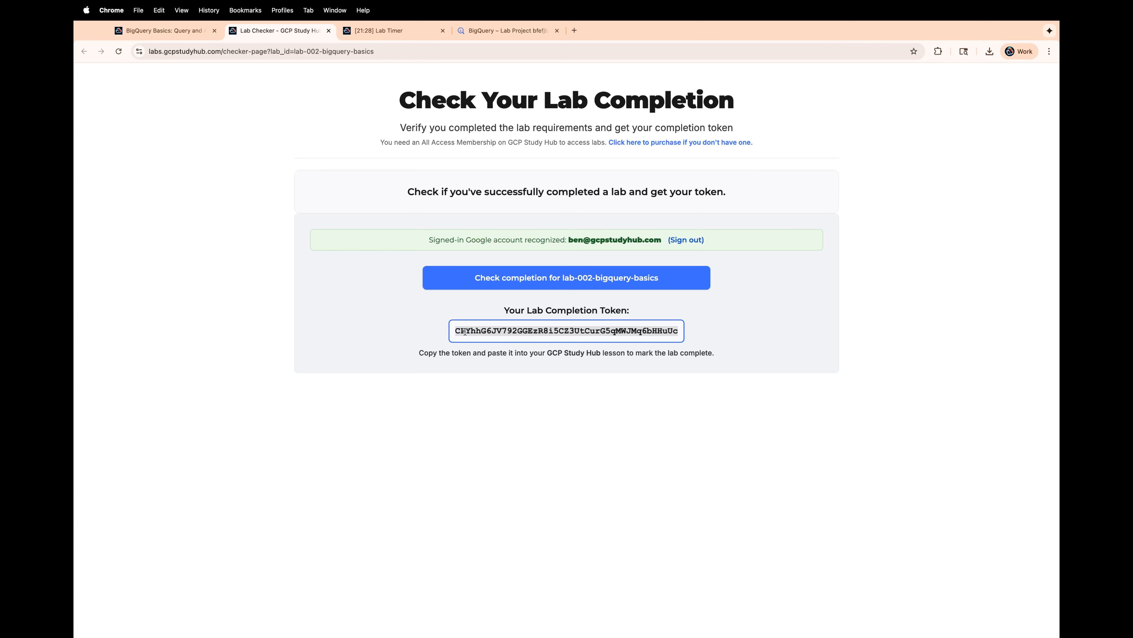
pyautogui.click(169, 31)
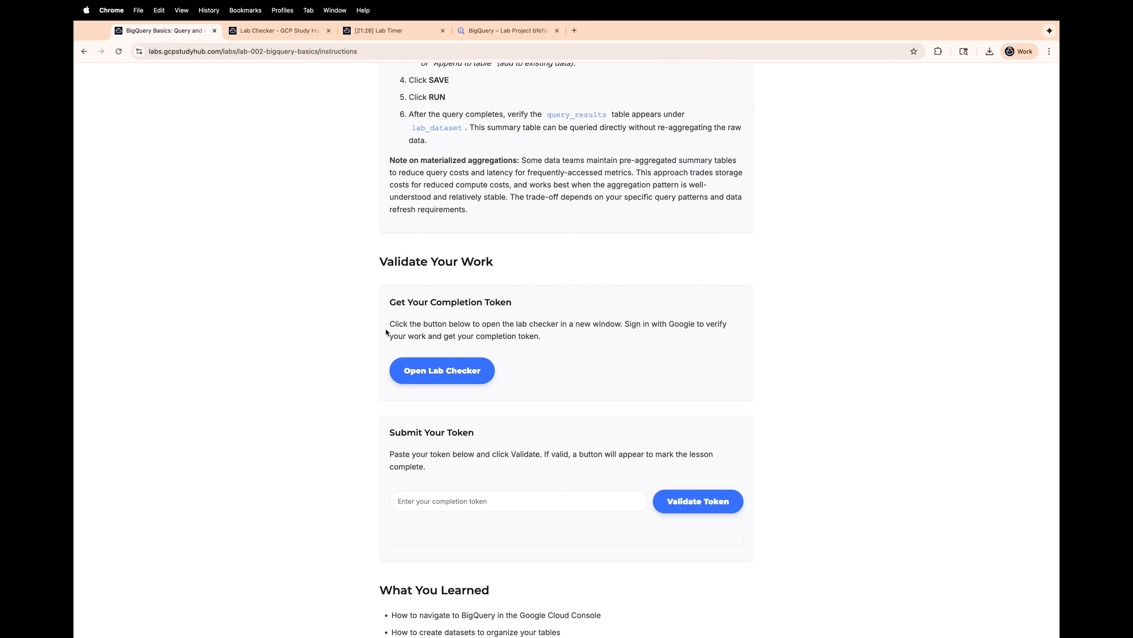
pyautogui.click(462, 500)
pyautogui.press('super+v')
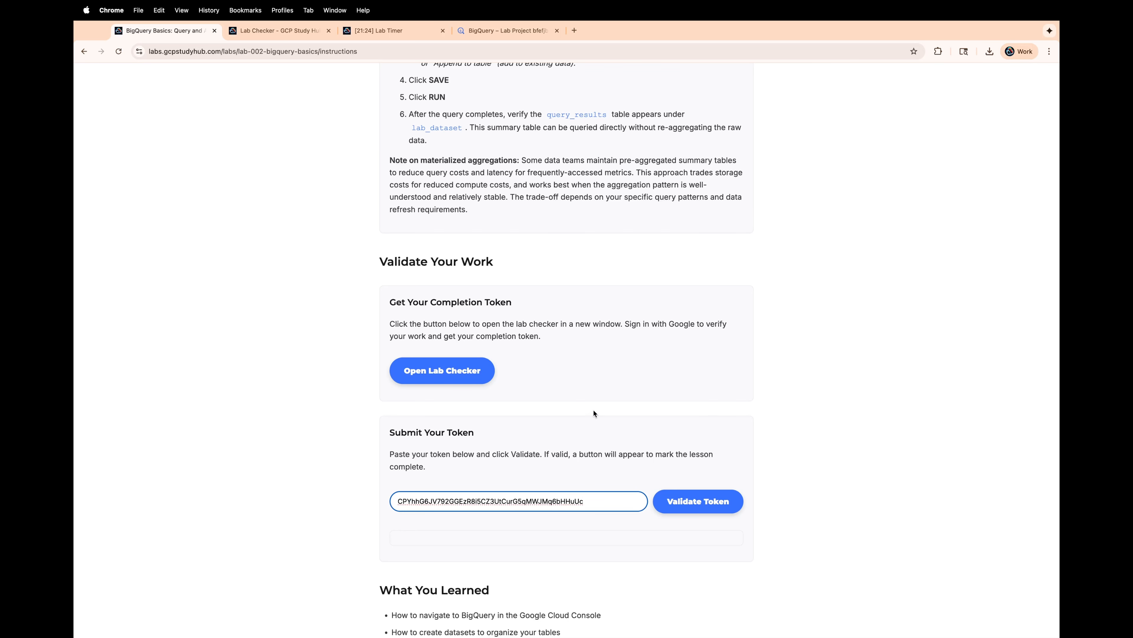
# - Validate the submitted completion token and mark the lesson complete
pyautogui.scroll(-4, 593, 413)
pyautogui.click(698, 347)
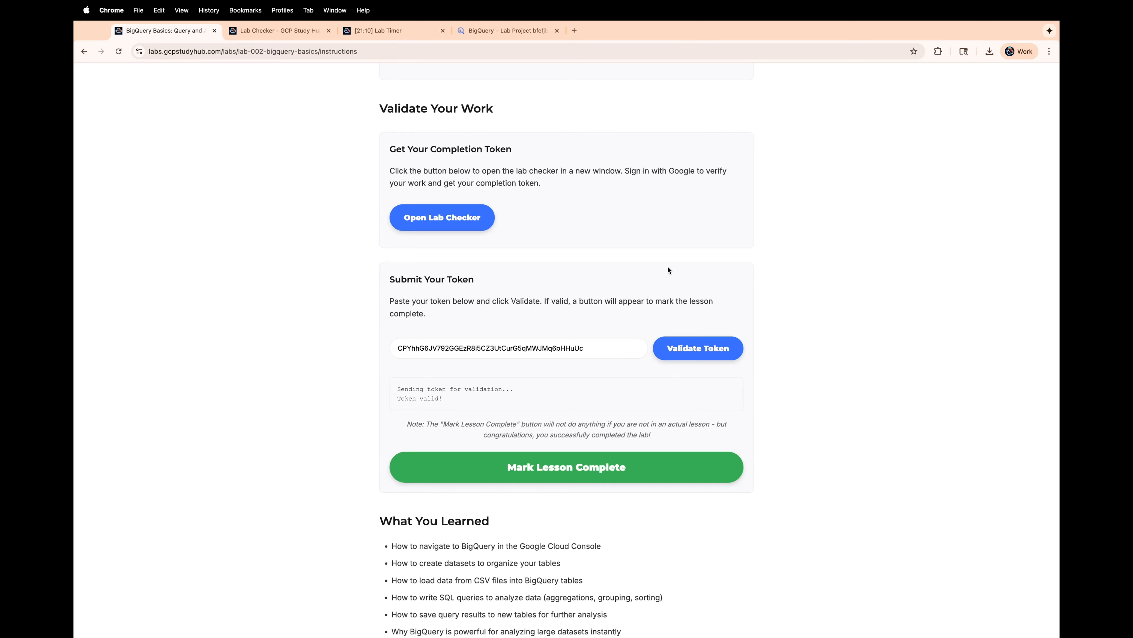
pyautogui.click(509, 466)
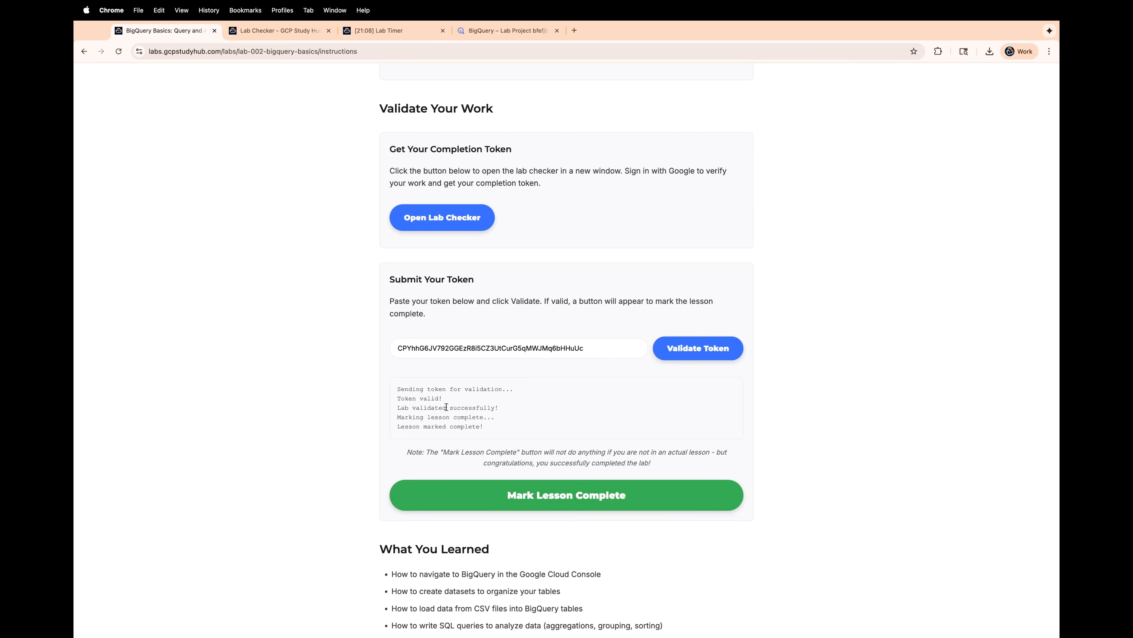
pyautogui.scroll(-5, 762, 389)
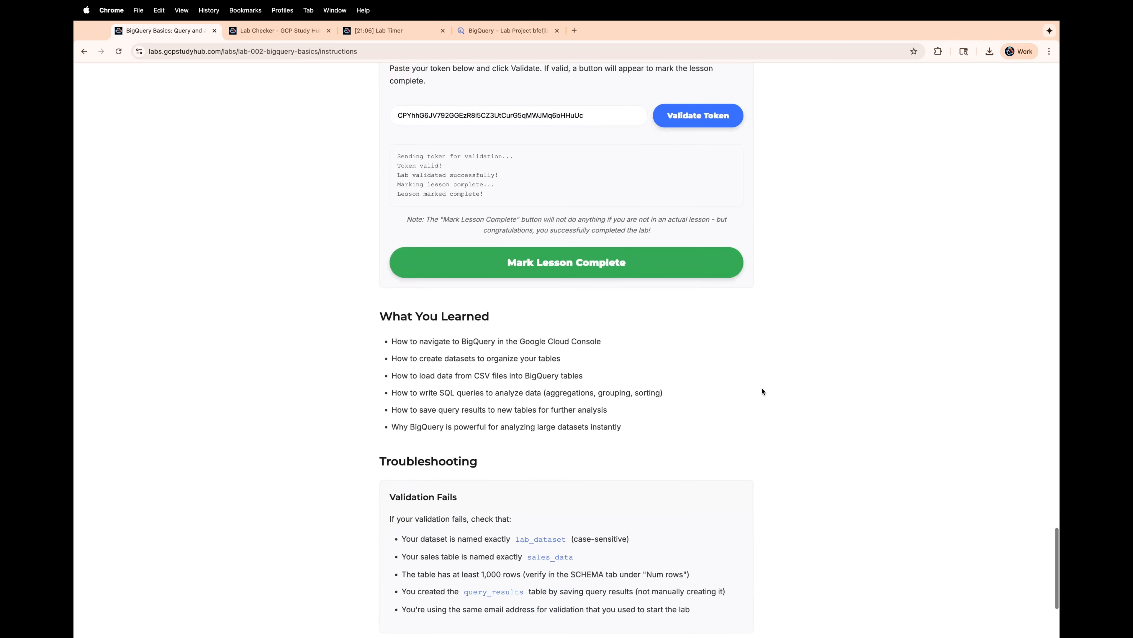